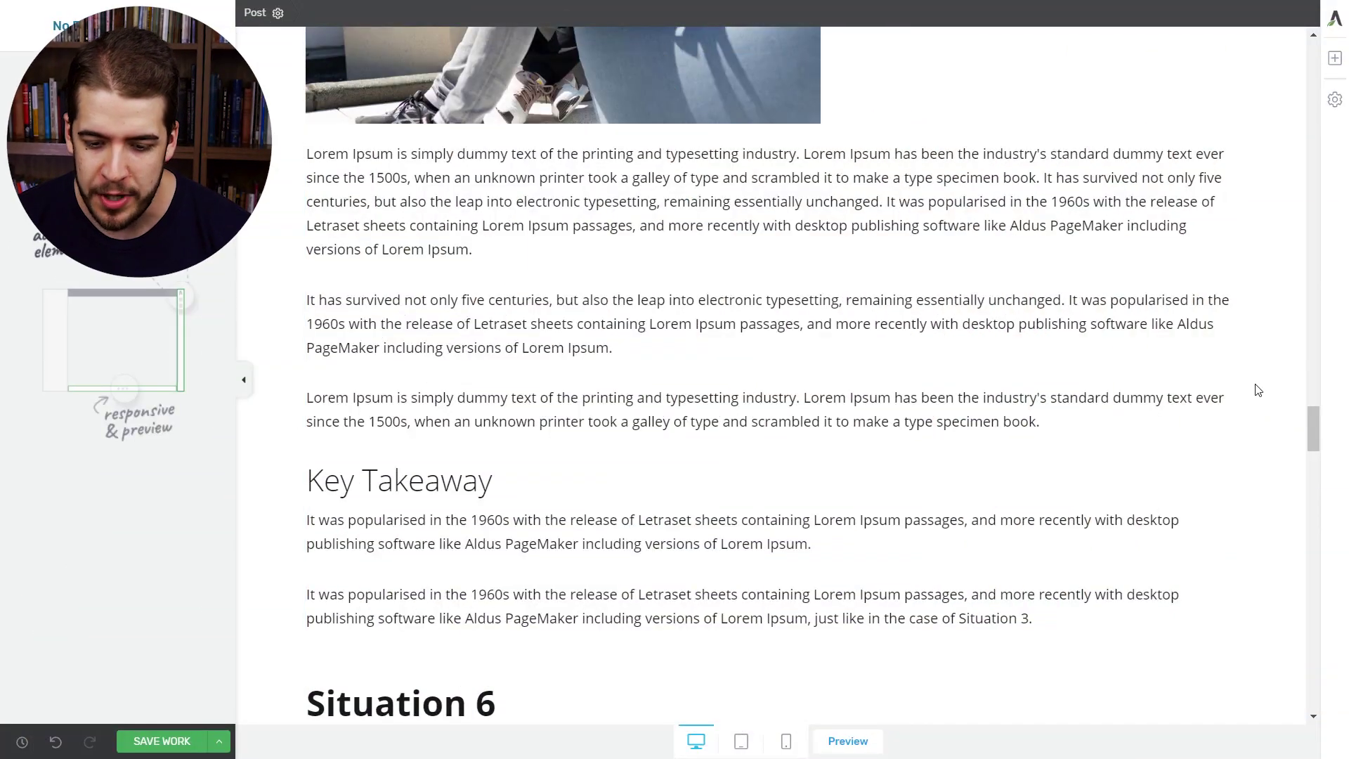
# - Scroll the post down to the Key Takeaway block just above the Situation 6 heading
pyautogui.scroll(-1, 1257, 391)
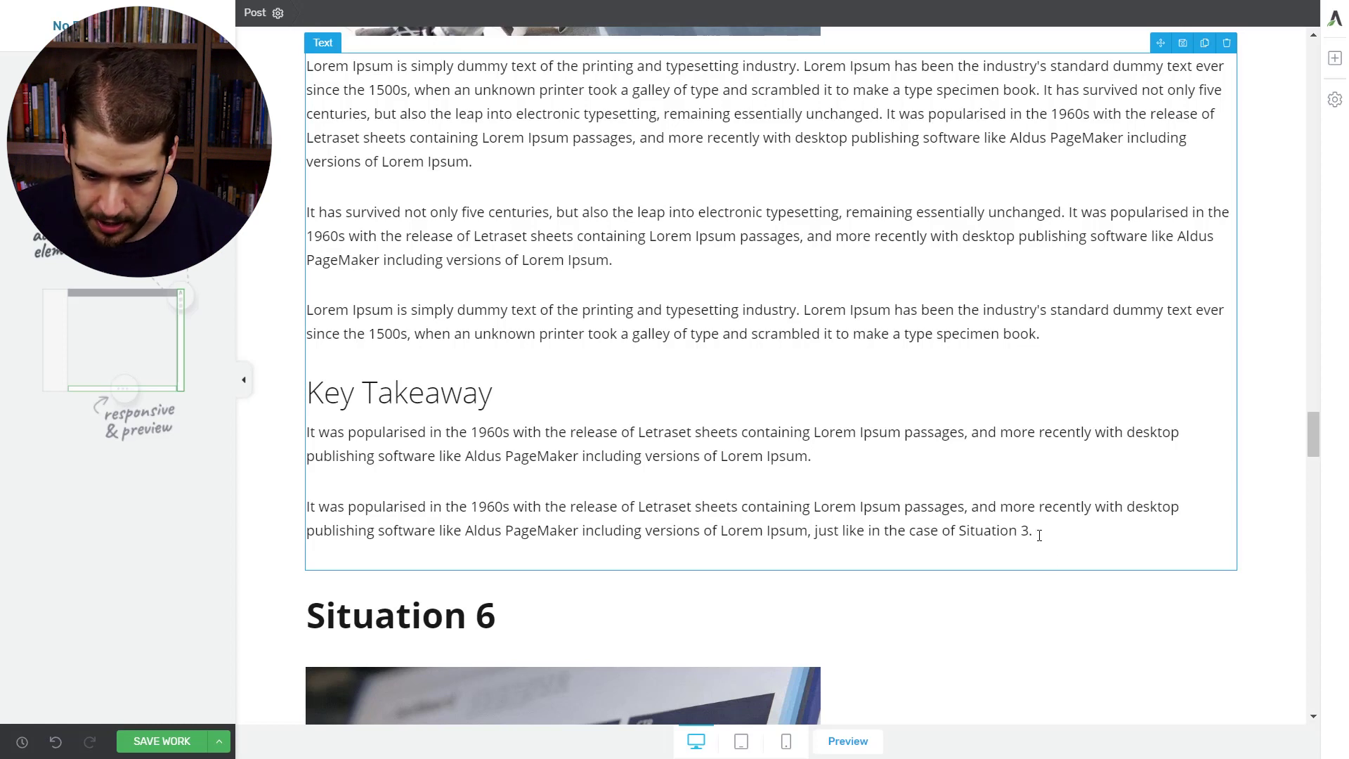
# - Select the phrase 'just like in the case of Situation 3.' in the Key Takeaway paragraph
pyautogui.moveTo(1039, 536); pyautogui.dragTo(815, 534)
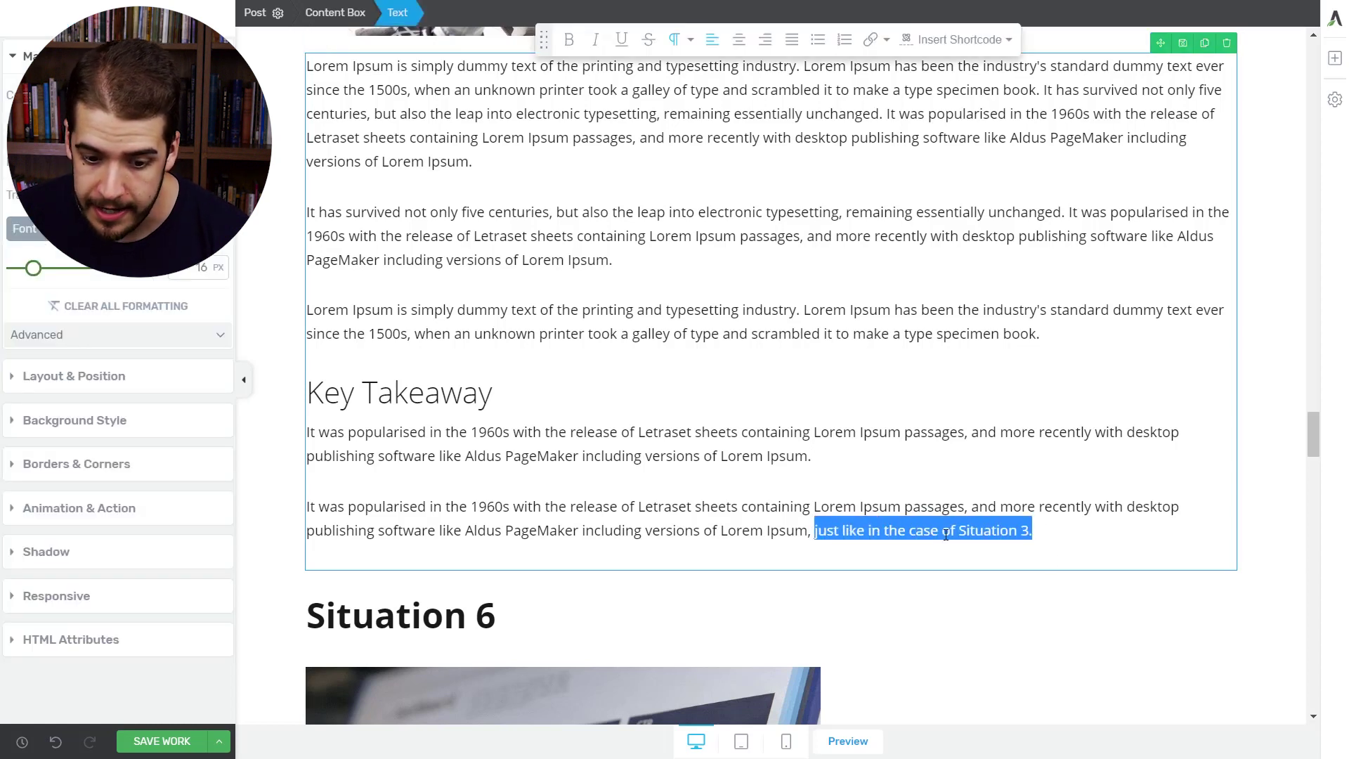
pyautogui.scroll(-8, 945, 534)
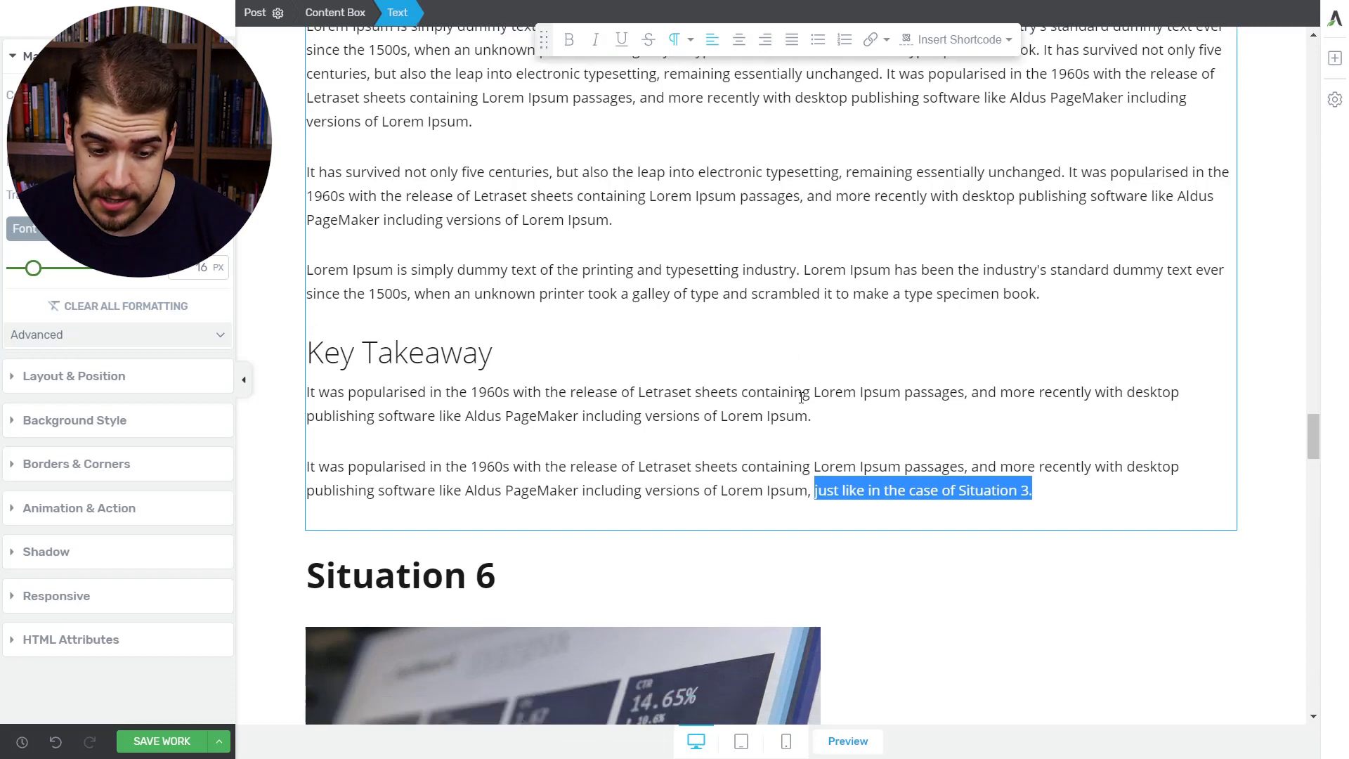
pyautogui.scroll(20, 1026, 461)
pyautogui.scroll(4, 1028, 463)
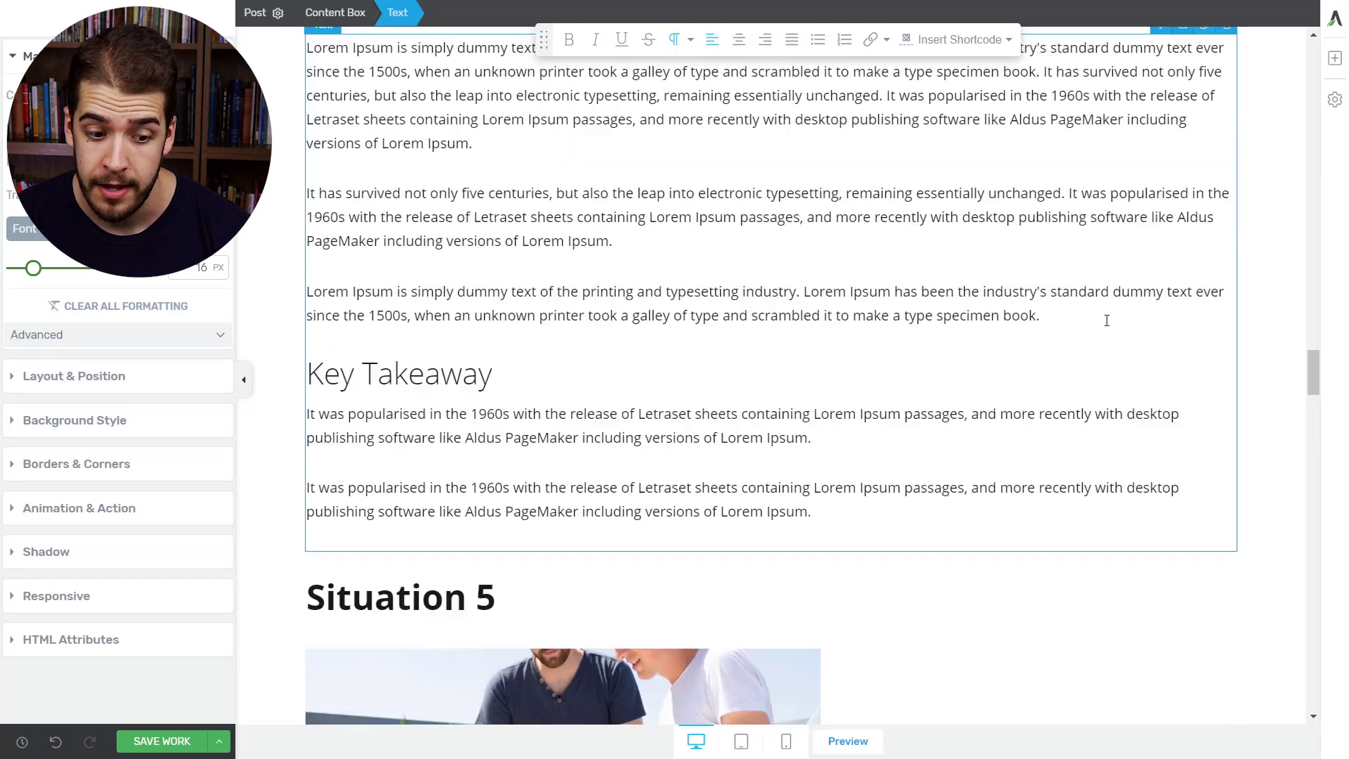
pyautogui.scroll(-14, 1104, 316)
pyautogui.scroll(-1, 933, 483)
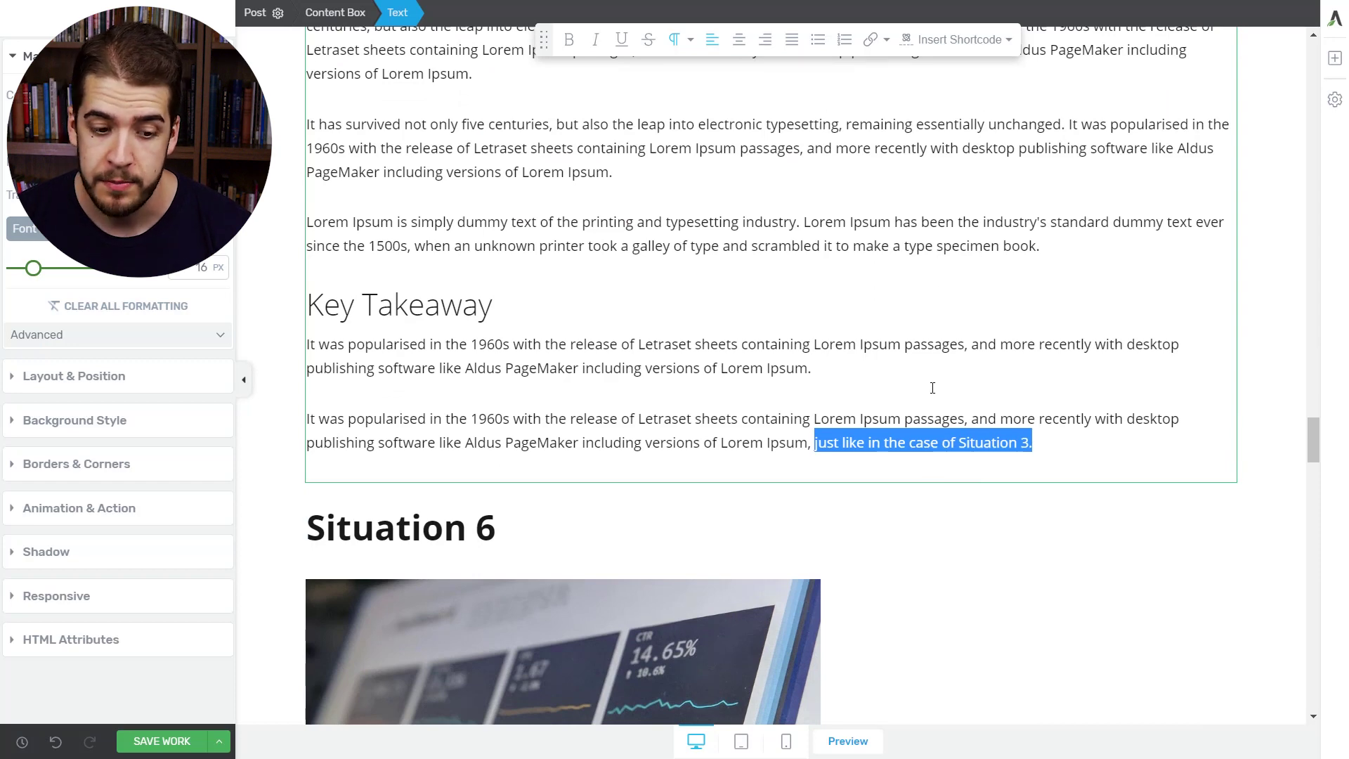
pyautogui.scroll(15, 1039, 383)
pyautogui.scroll(-15, 1040, 383)
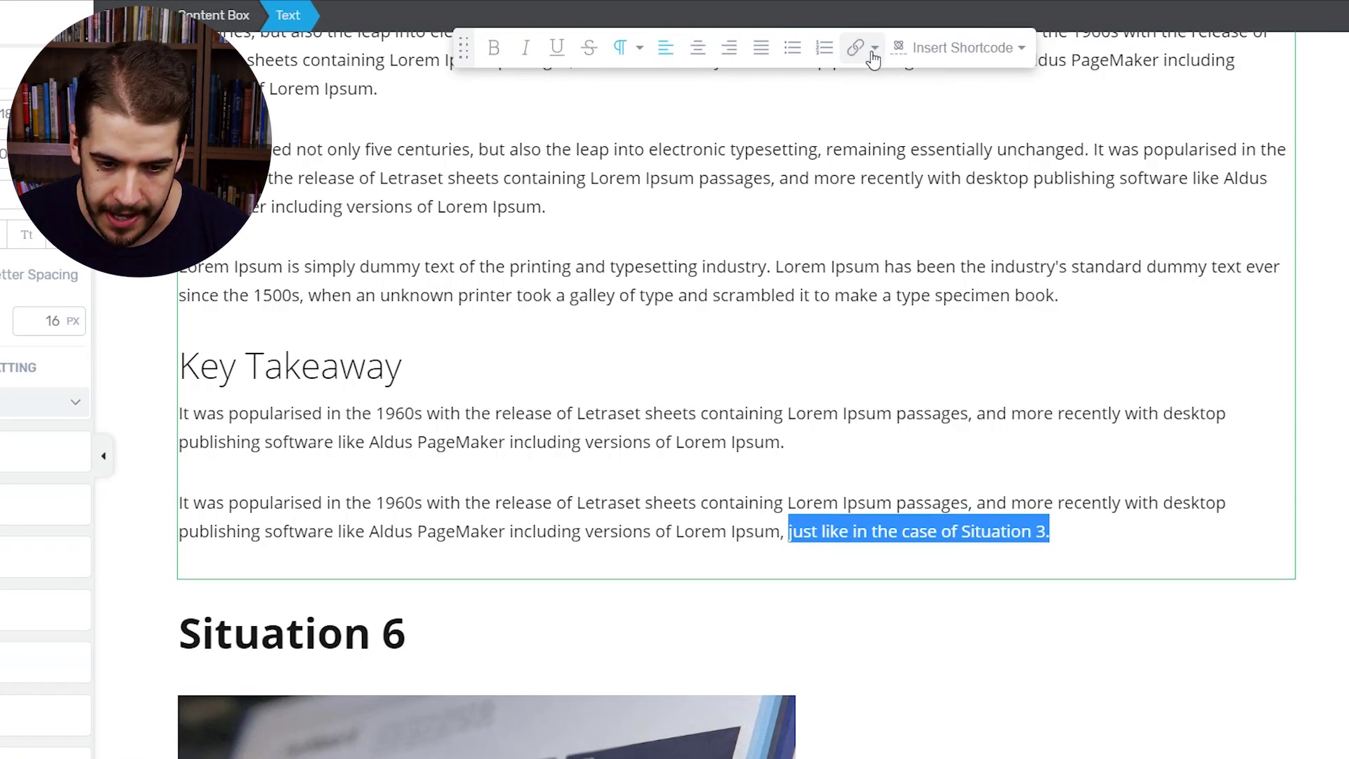
# - Make the selected phrase a JumpLink with Smooth Animation and begin selecting its target
pyautogui.click(869, 54)
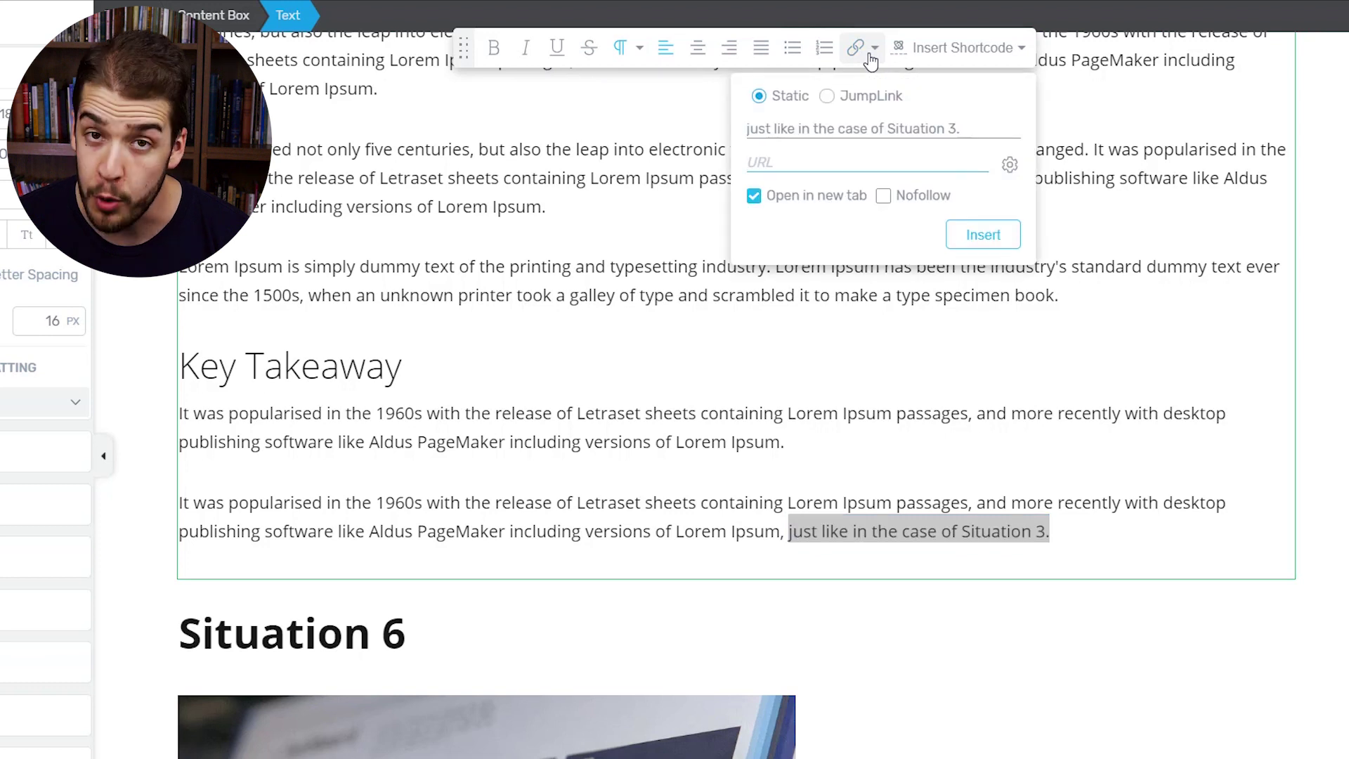
pyautogui.click(827, 104)
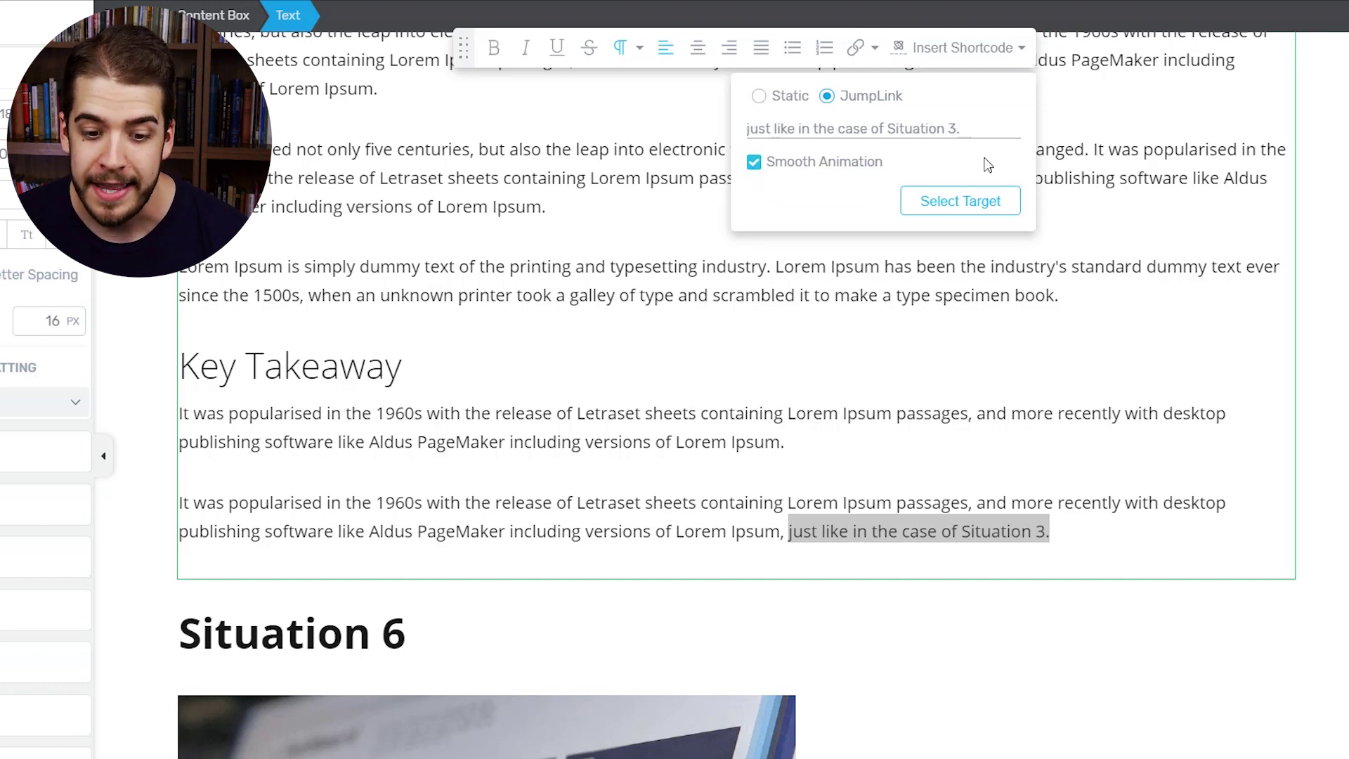
pyautogui.click(971, 203)
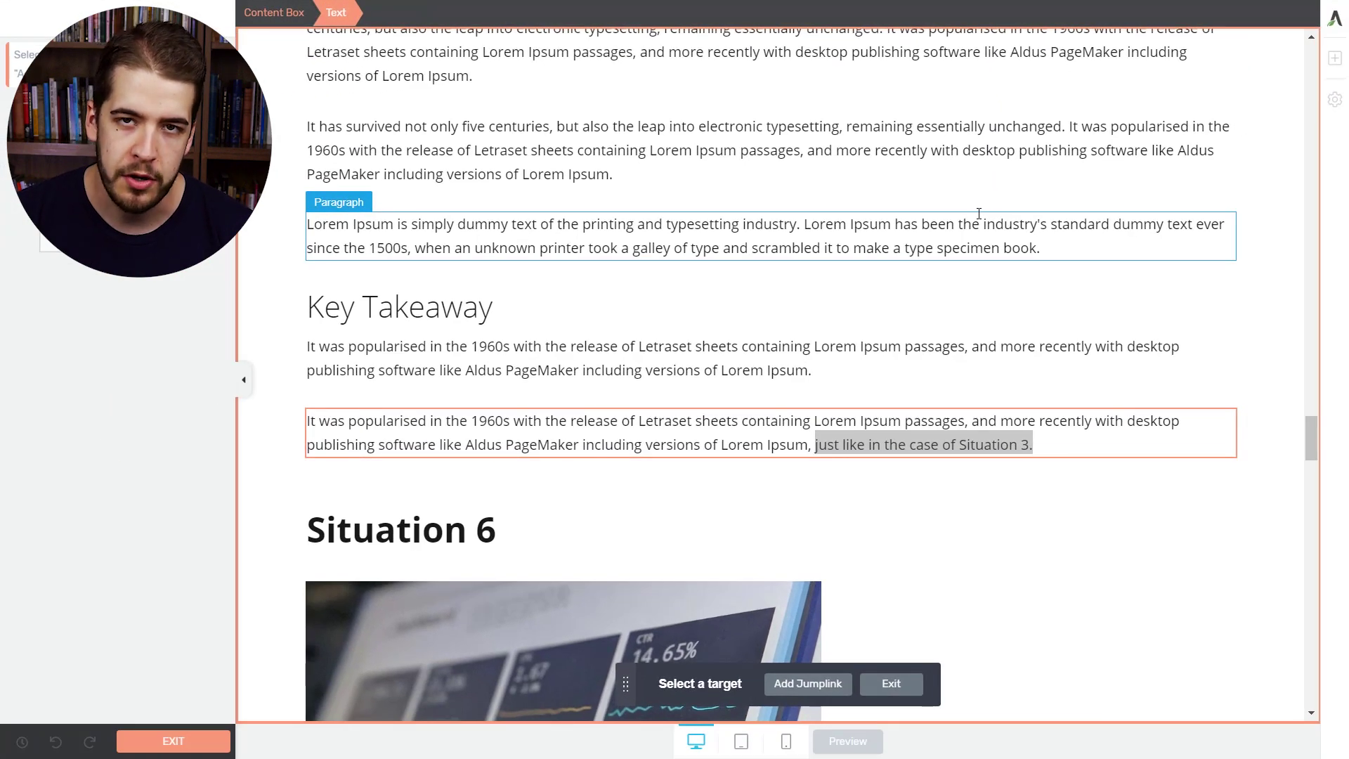
# - Pick the Situation 3 heading as the jump target and add the jumplink
pyautogui.scroll(20, 1021, 275)
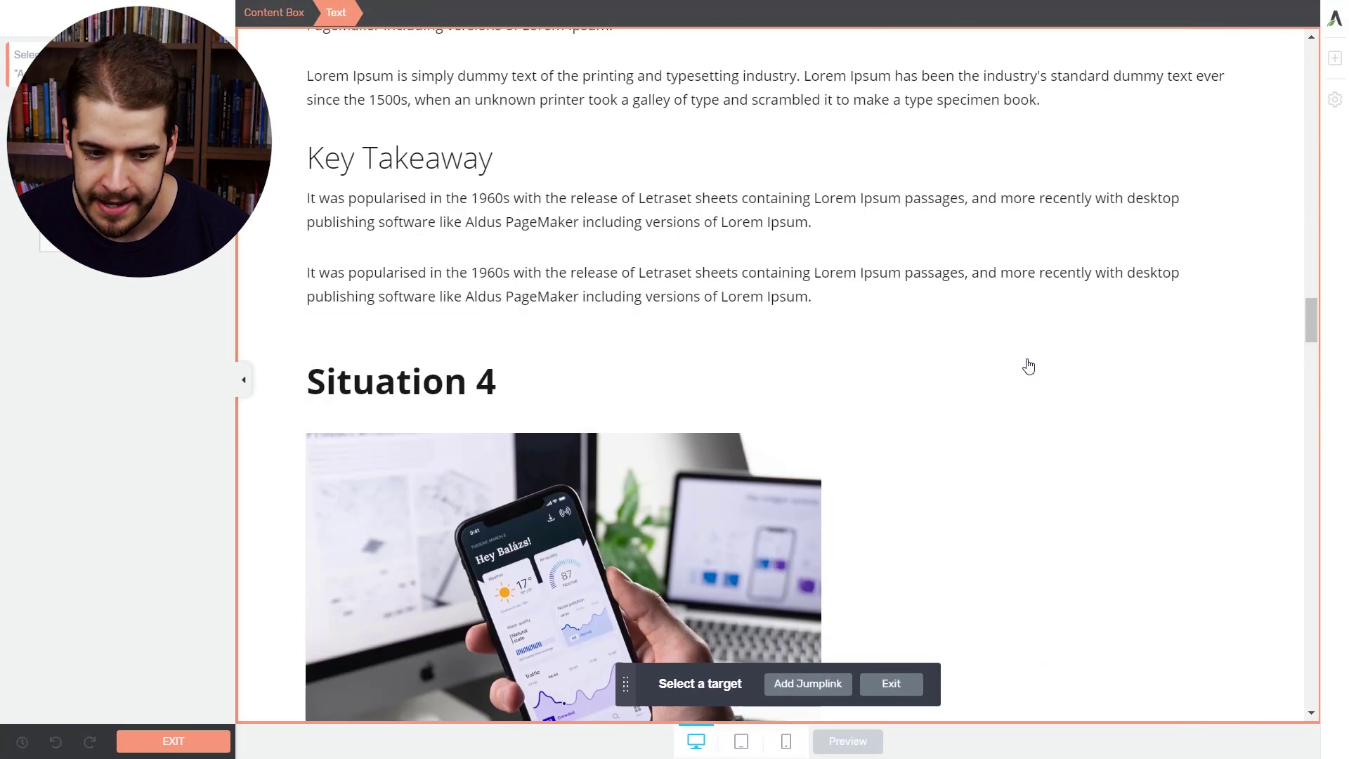
pyautogui.scroll(5, 1052, 378)
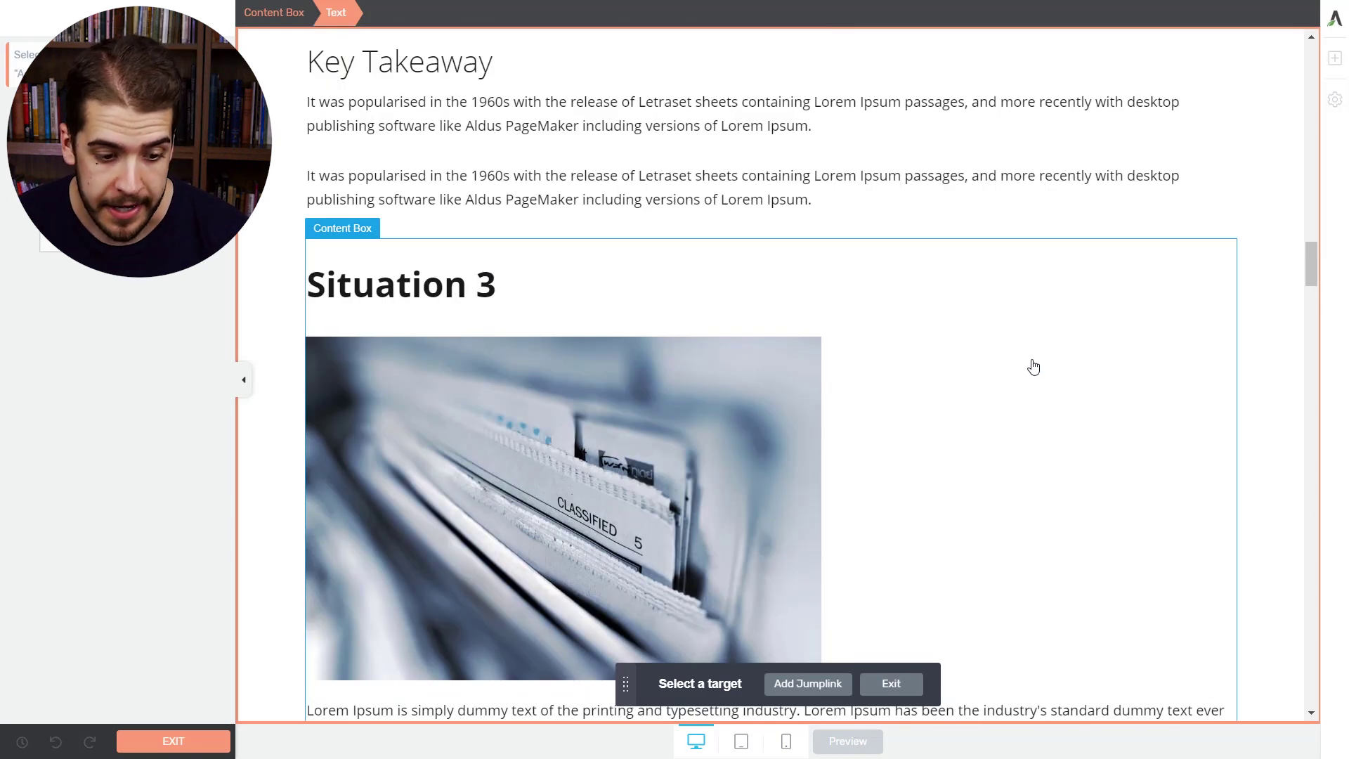
pyautogui.click(565, 276)
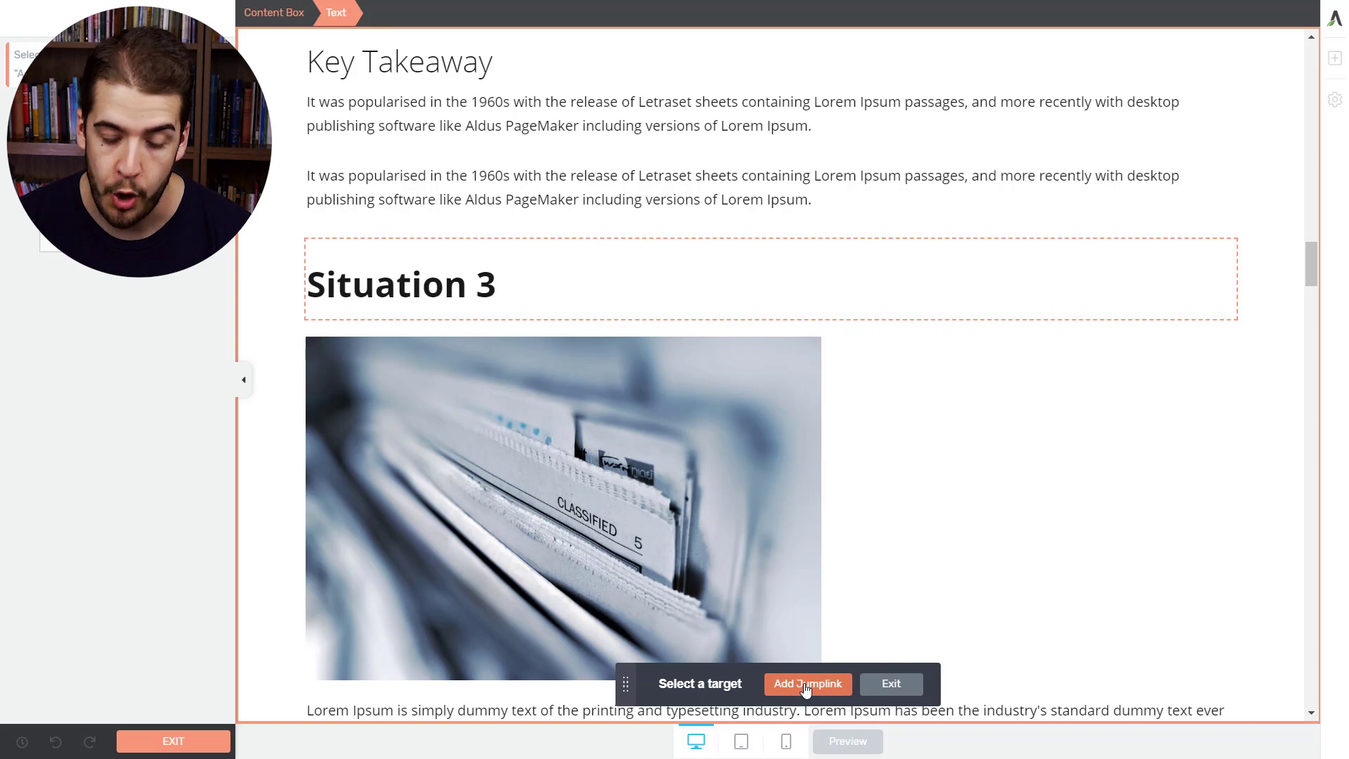
pyautogui.click(806, 686)
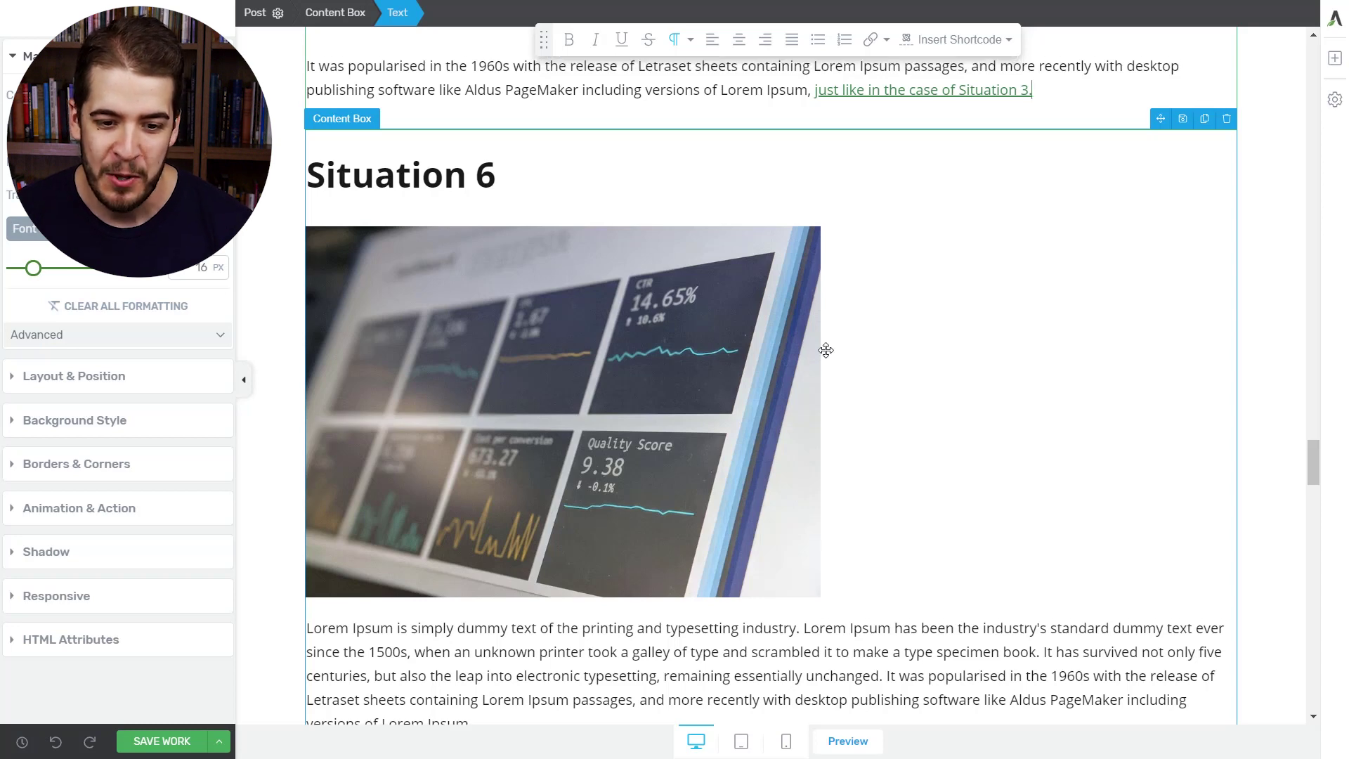
pyautogui.scroll(2, 964, 322)
pyautogui.scroll(-1, 1024, 347)
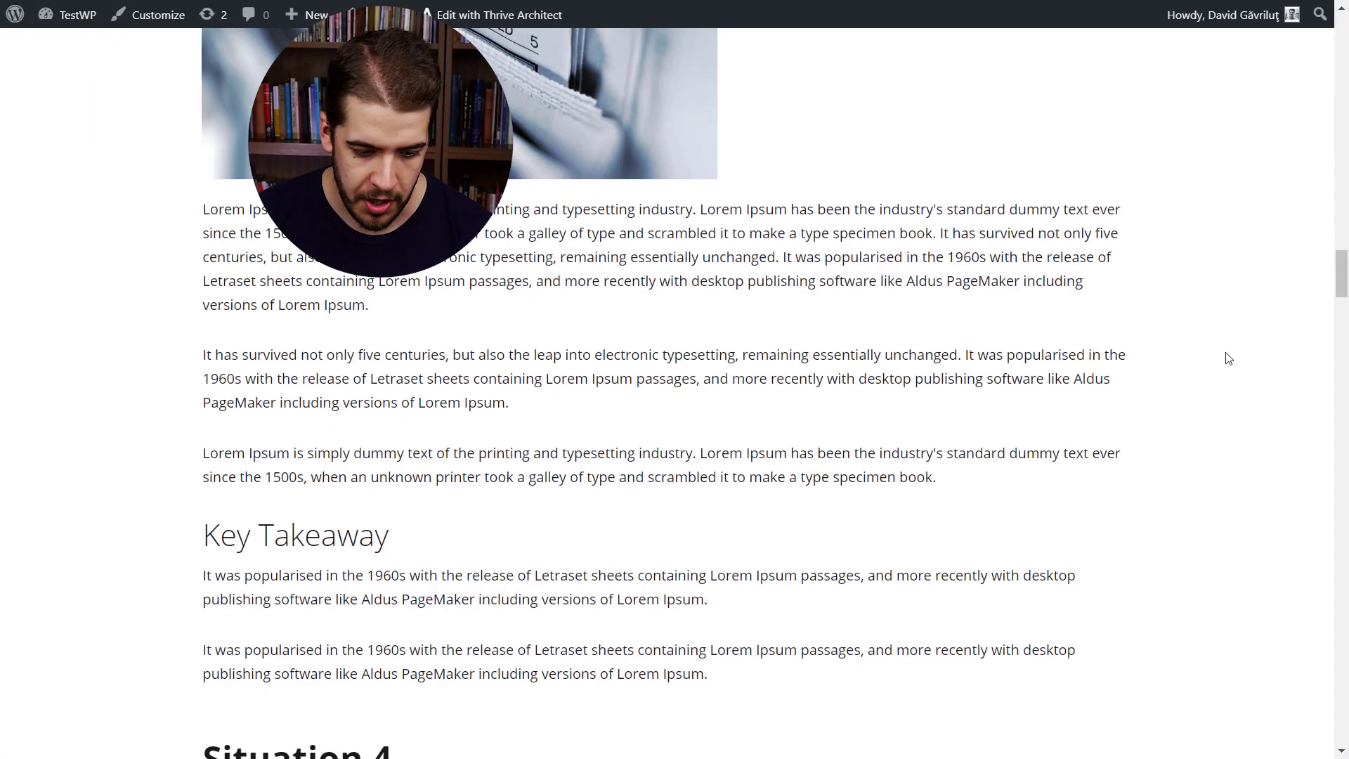
# - Verify on the live post that the Situation 3 phrase jumps to the Situation 3 heading
pyautogui.scroll(-10, 1228, 357)
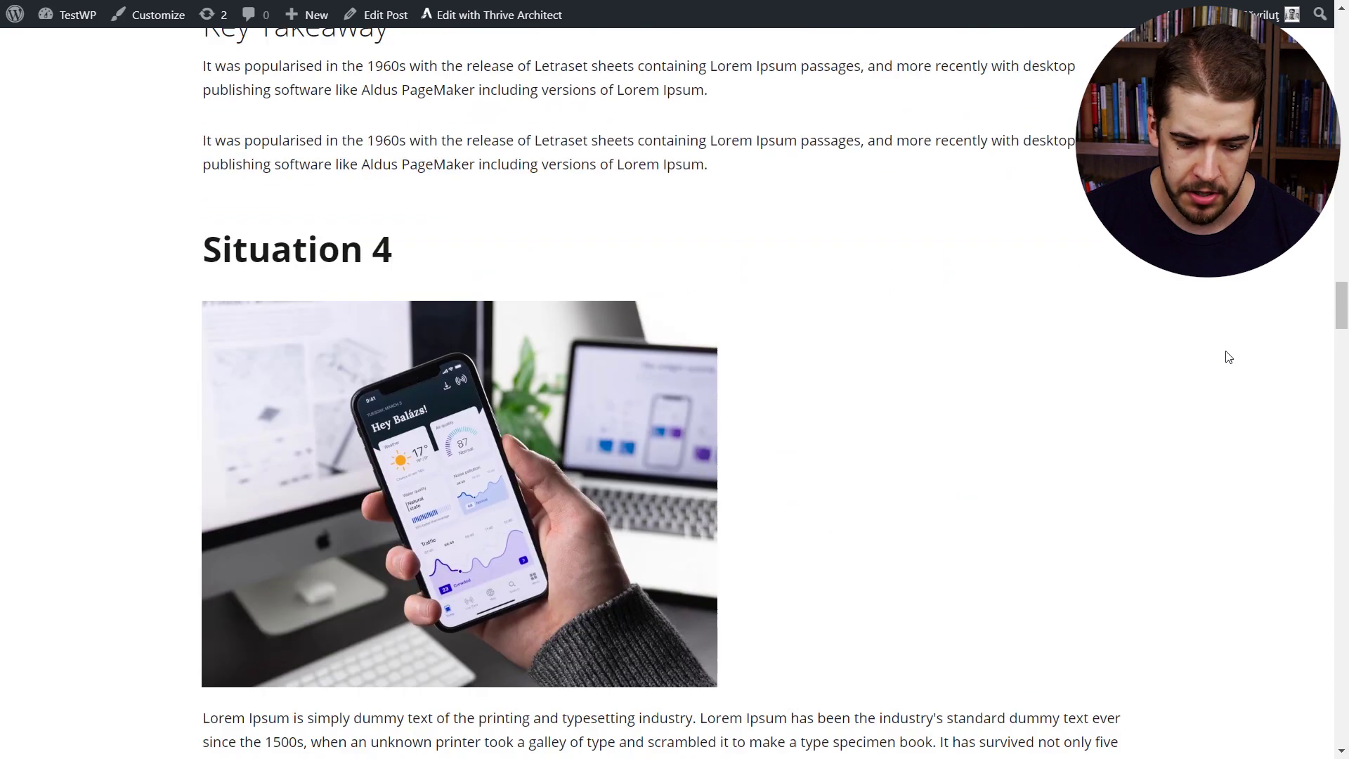
pyautogui.scroll(-10, 1228, 356)
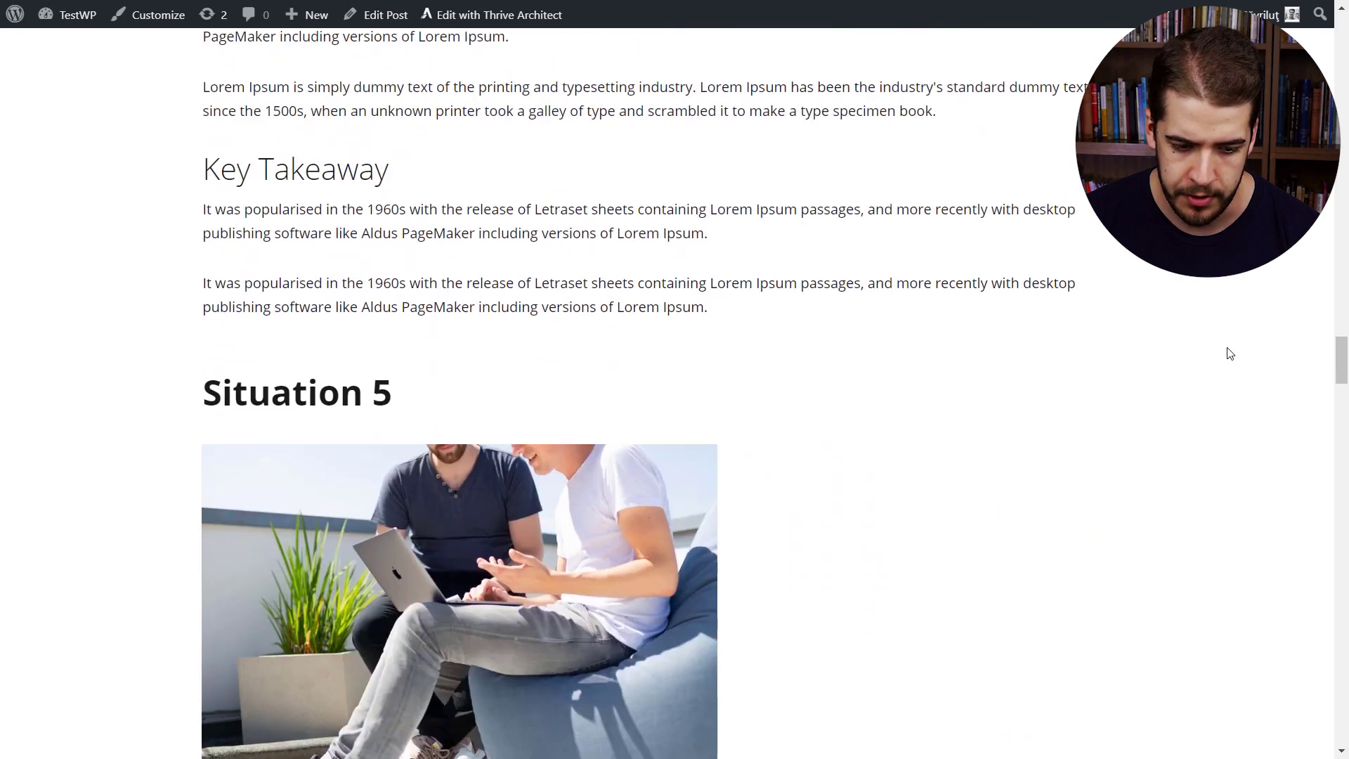
pyautogui.scroll(-7, 1228, 353)
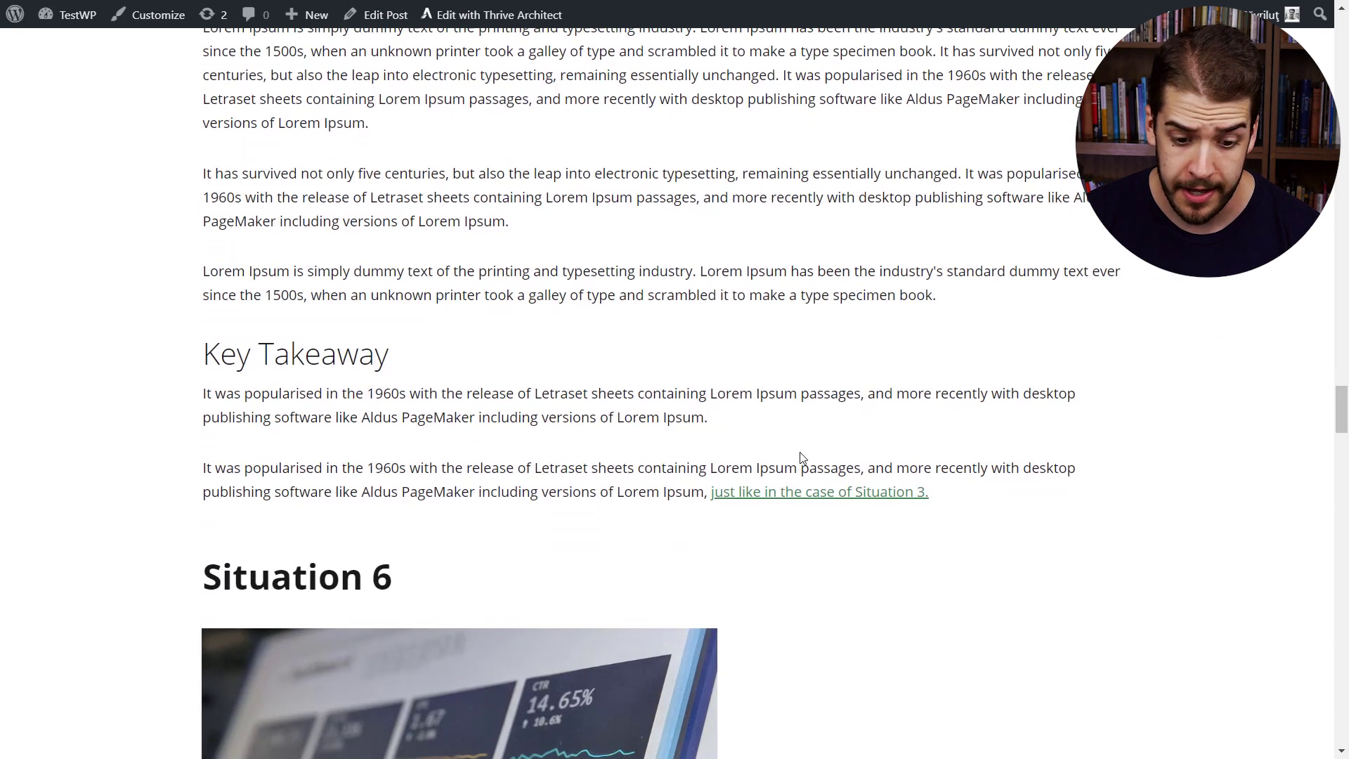
pyautogui.click(829, 492)
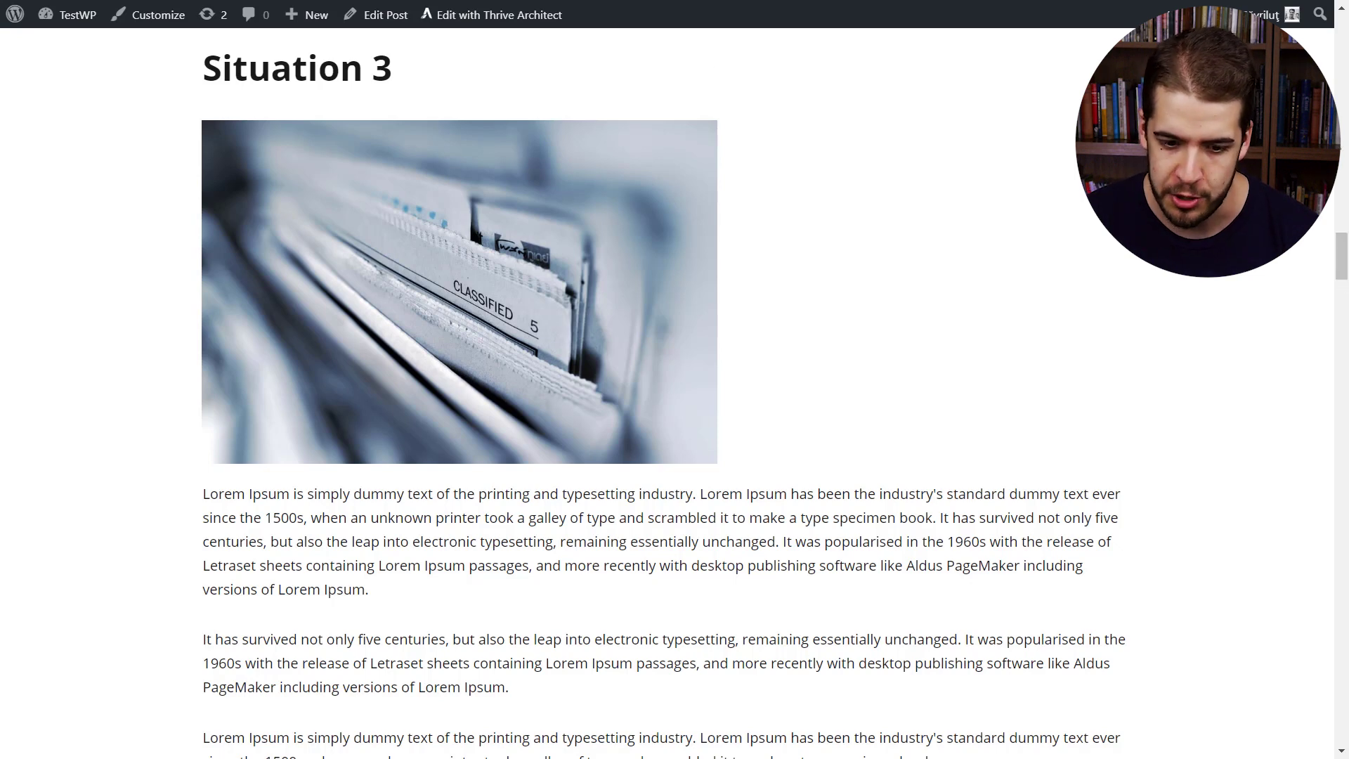
pyautogui.scroll(-5, 674, 394)
pyautogui.scroll(1, 674, 393)
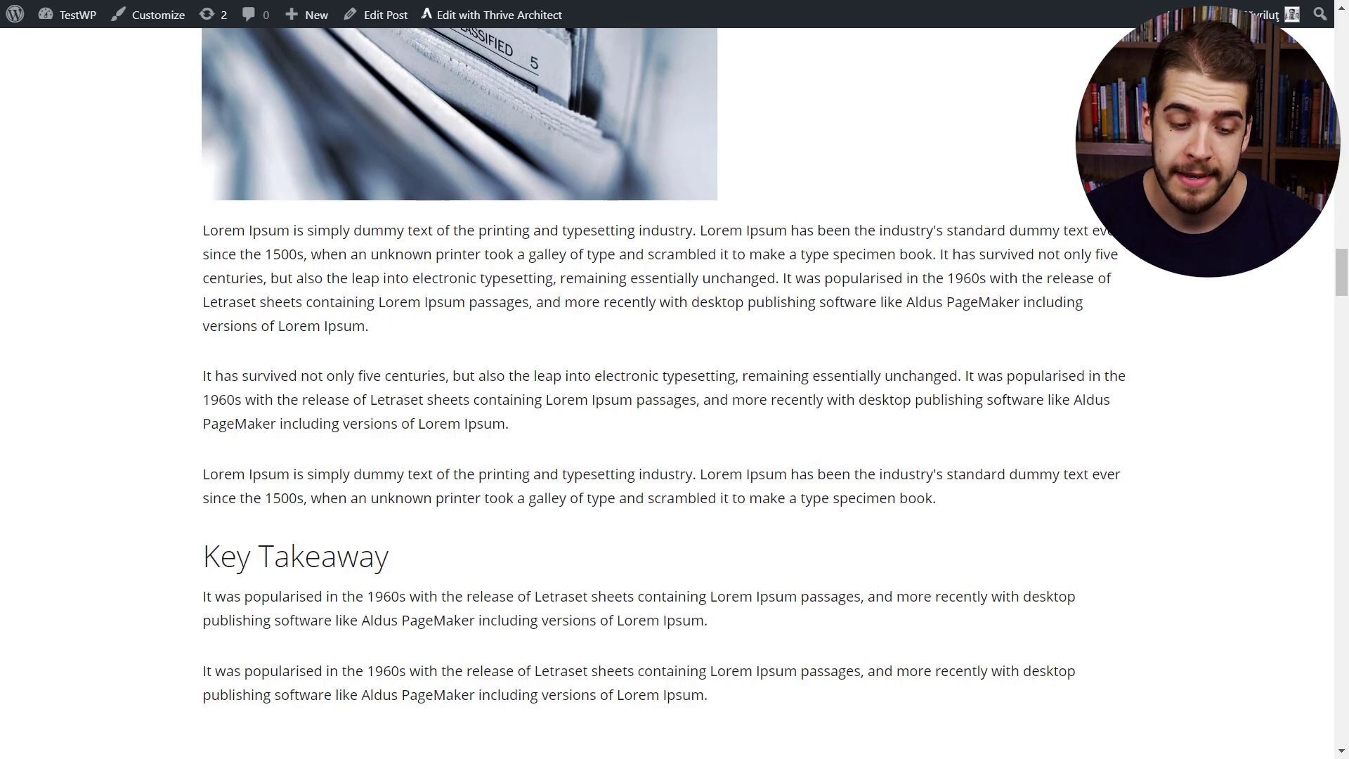
pyautogui.scroll(2, 1226, 347)
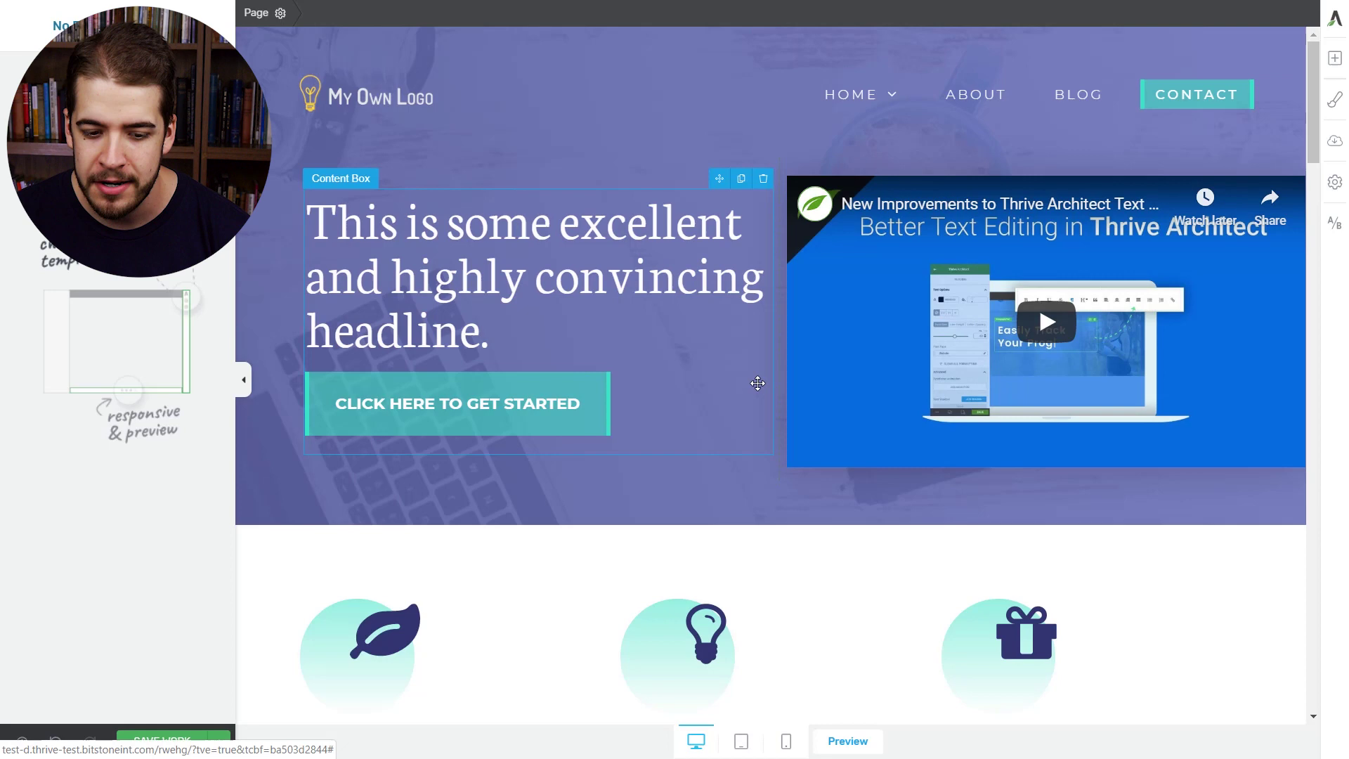
# - Bring the landing page's CTA box and Final Text Section into view, showing the element list
pyautogui.scroll(-1, 756, 379)
pyautogui.scroll(1, 767, 394)
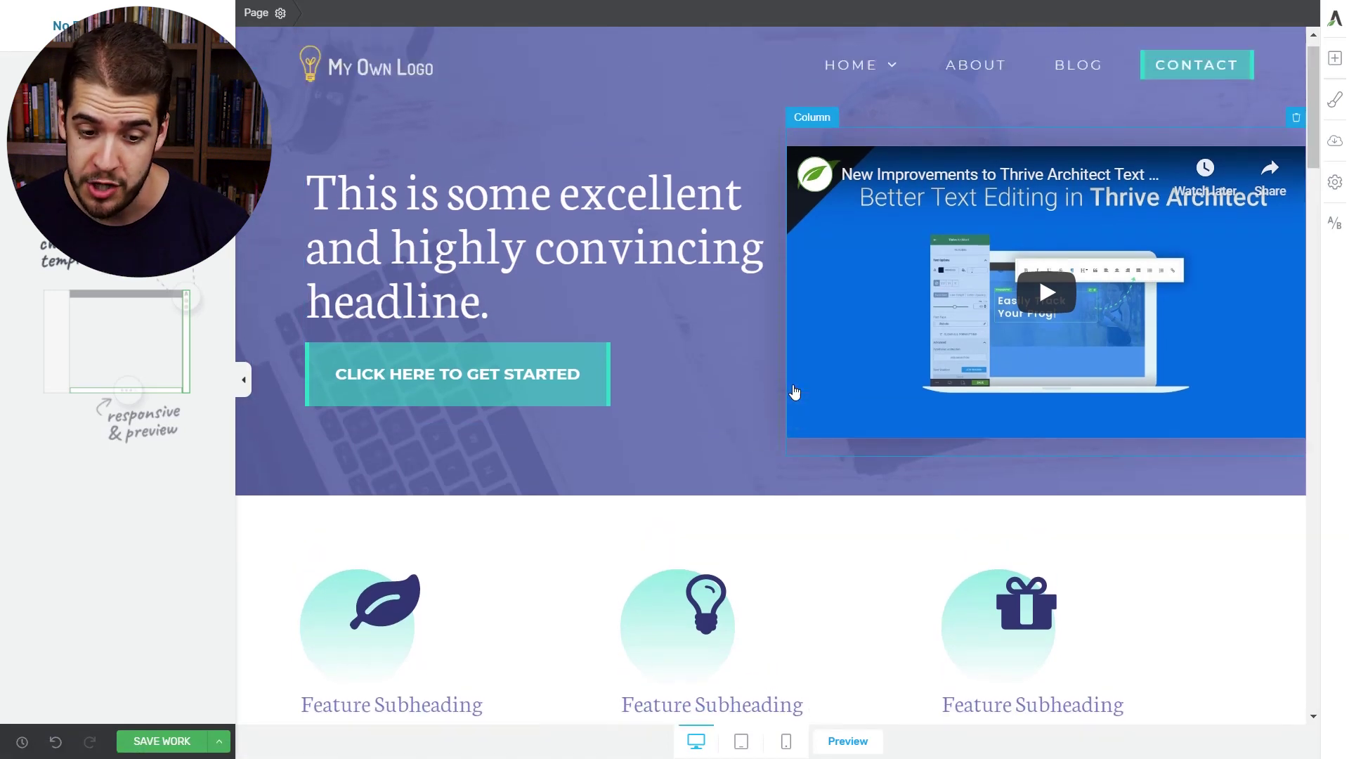
pyautogui.click(1313, 594)
pyautogui.click(1313, 594)
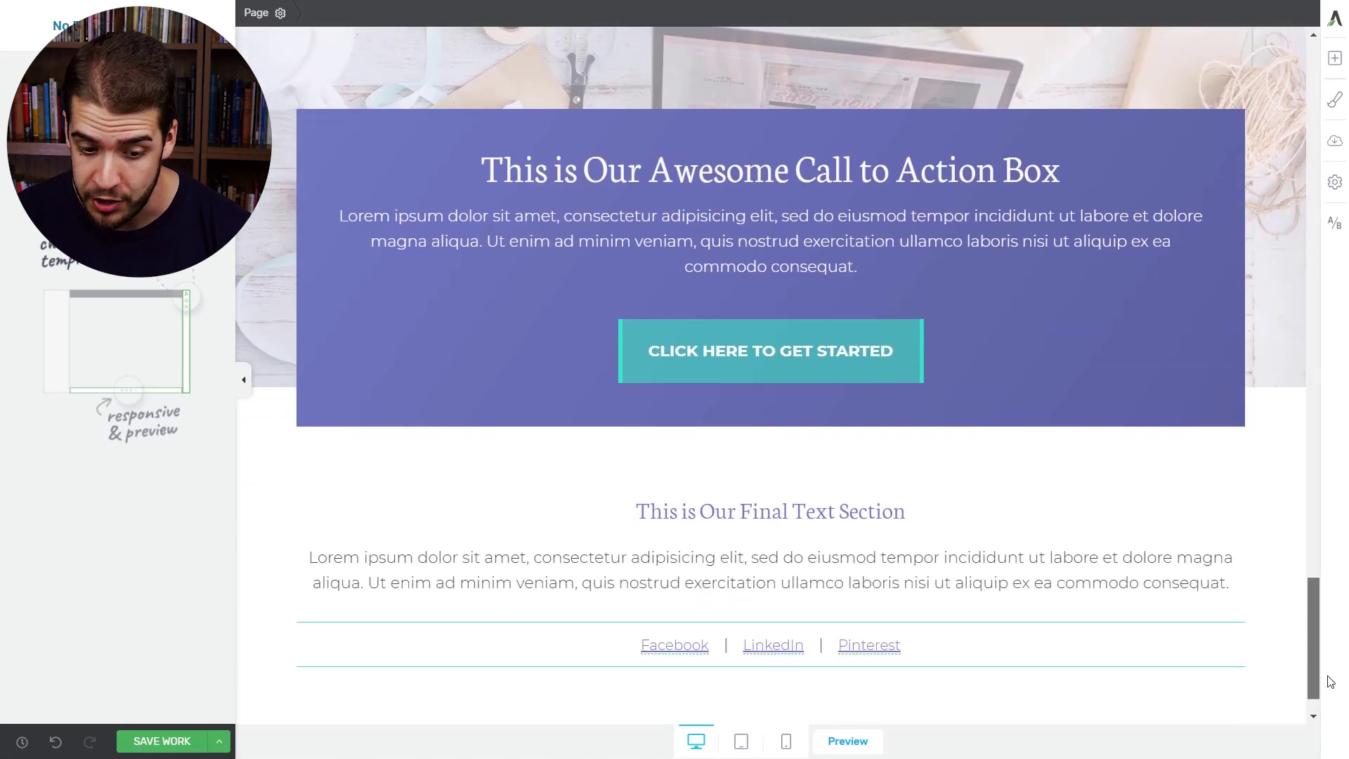
pyautogui.click(1337, 62)
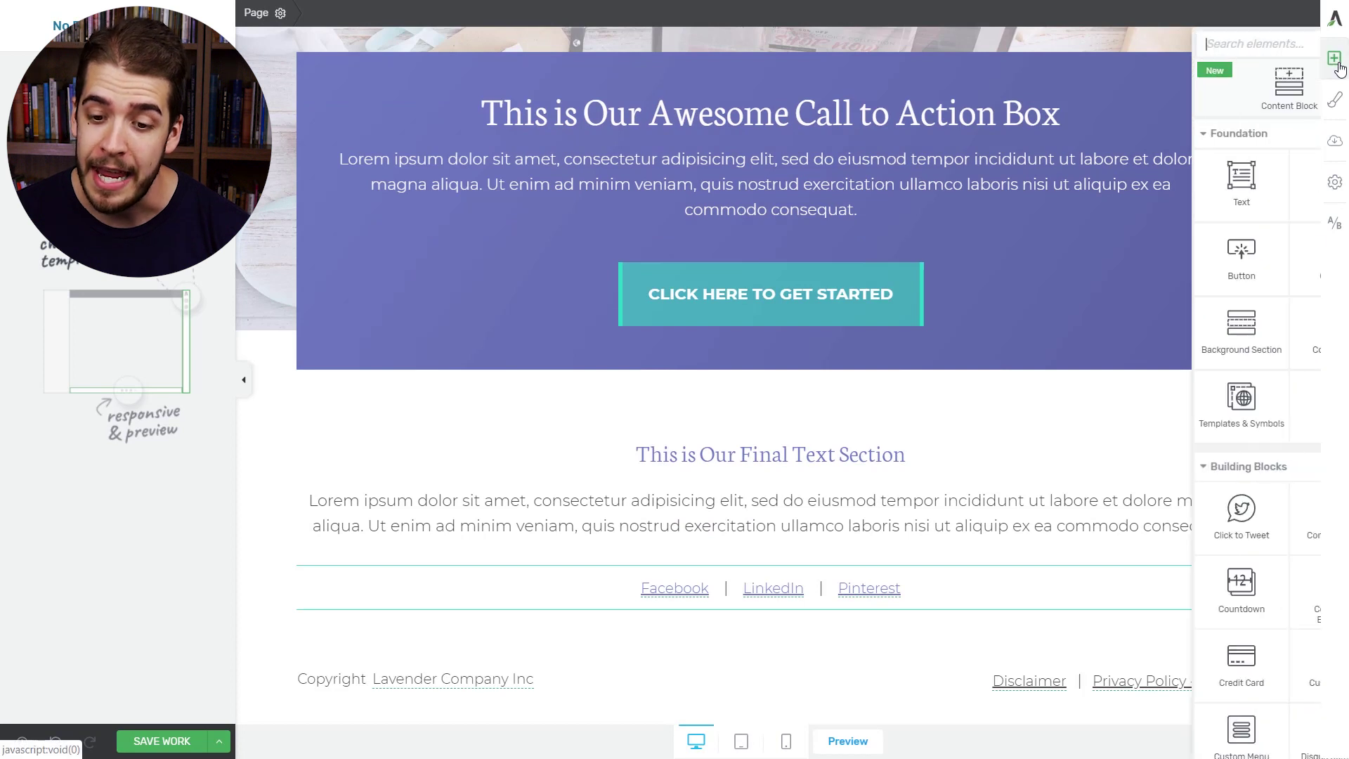
pyautogui.write('pricing')
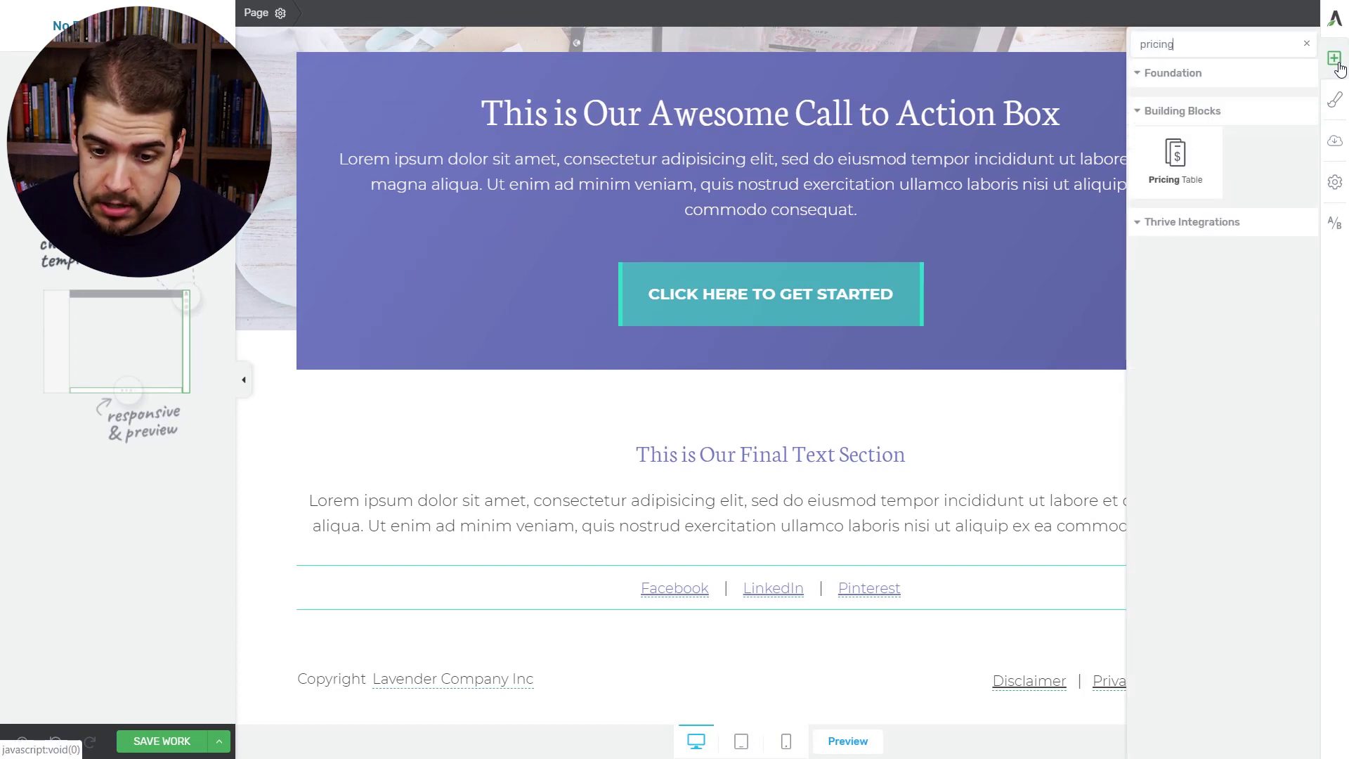
pyautogui.moveTo(1176, 160); pyautogui.dragTo(819, 454)
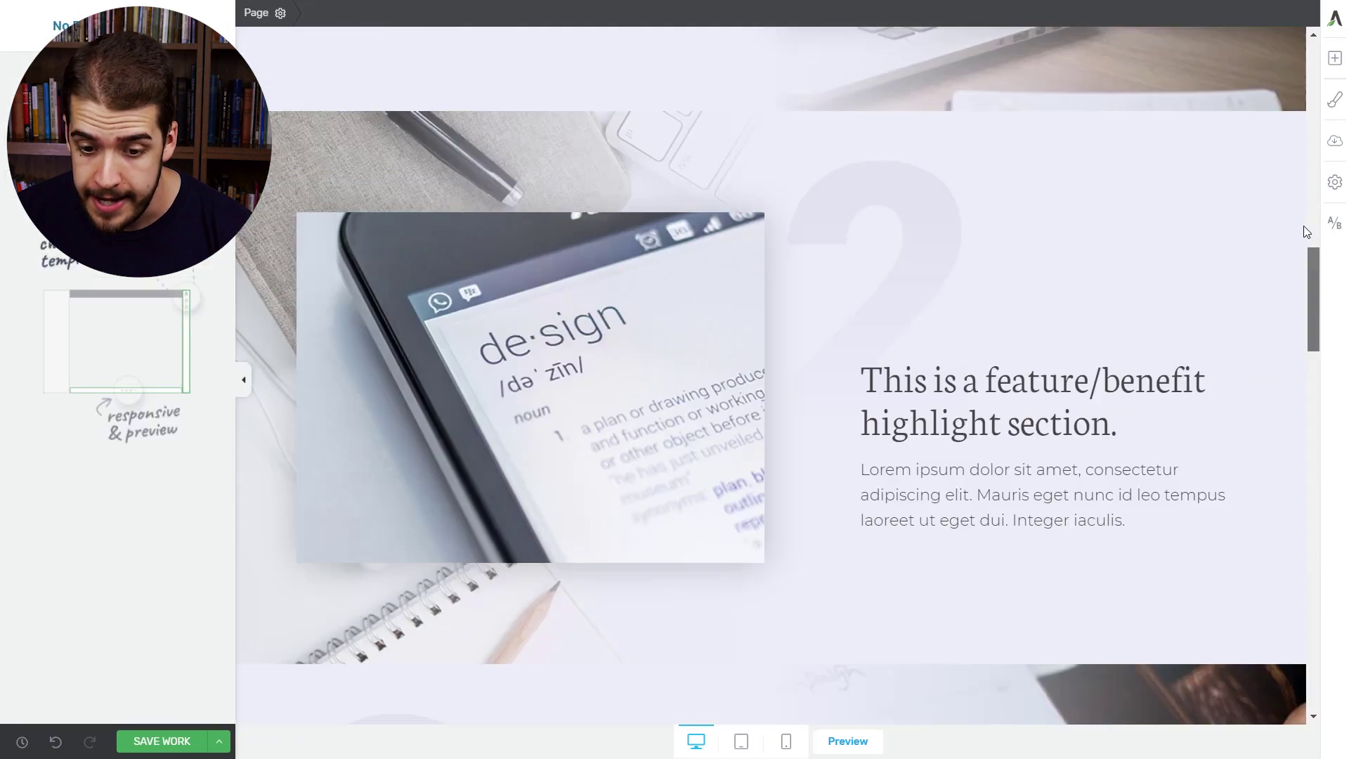
pyautogui.scroll(10, 773, 351)
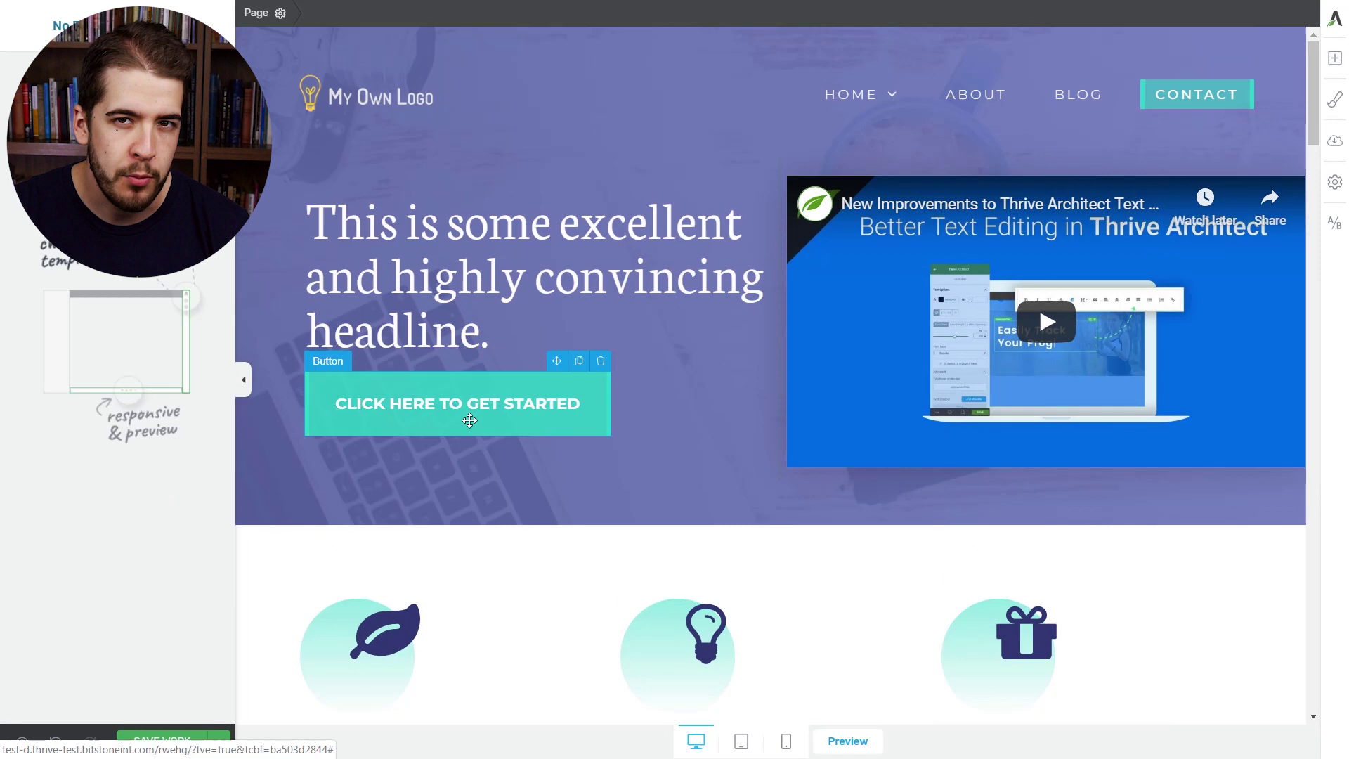
# - Set the hero 'Click Here to Get Started' button to an anchor link with Smooth Animation
pyautogui.click(376, 421)
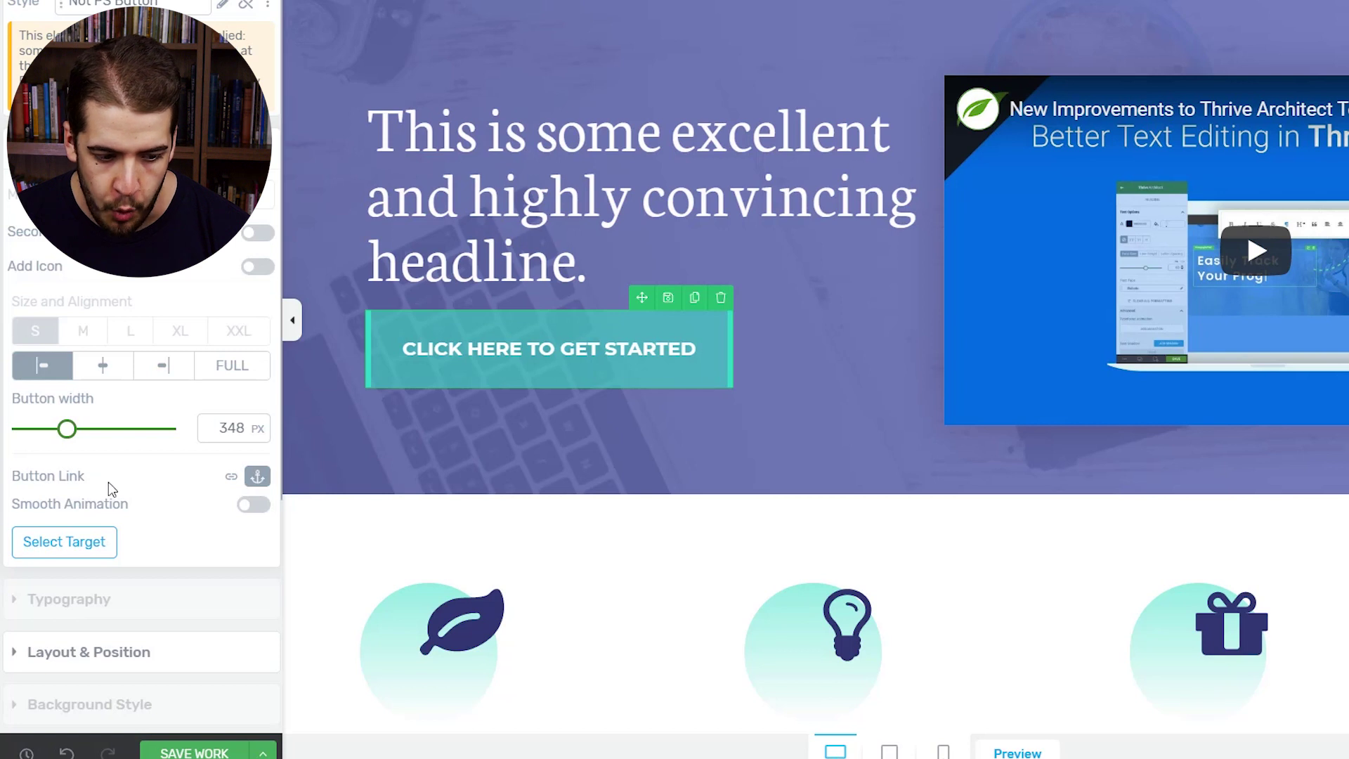
pyautogui.click(231, 477)
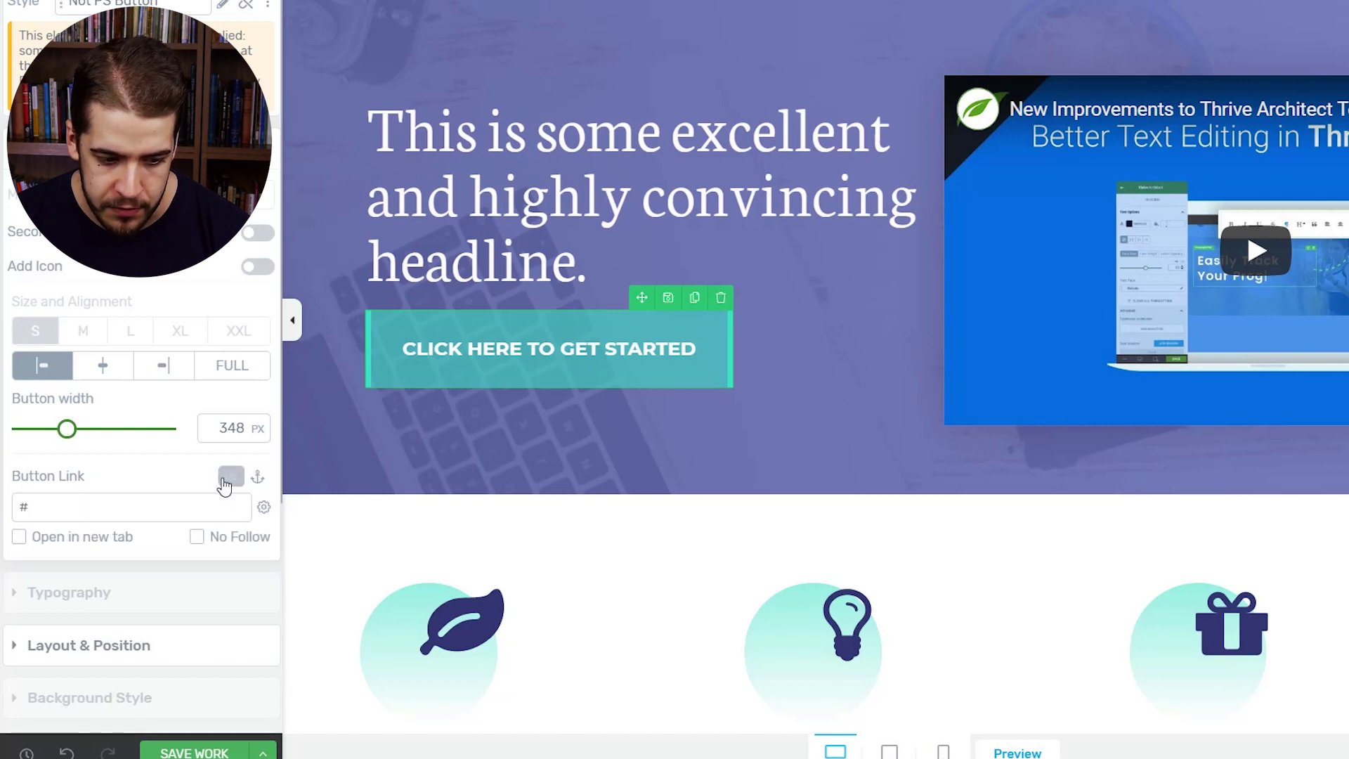
pyautogui.click(258, 478)
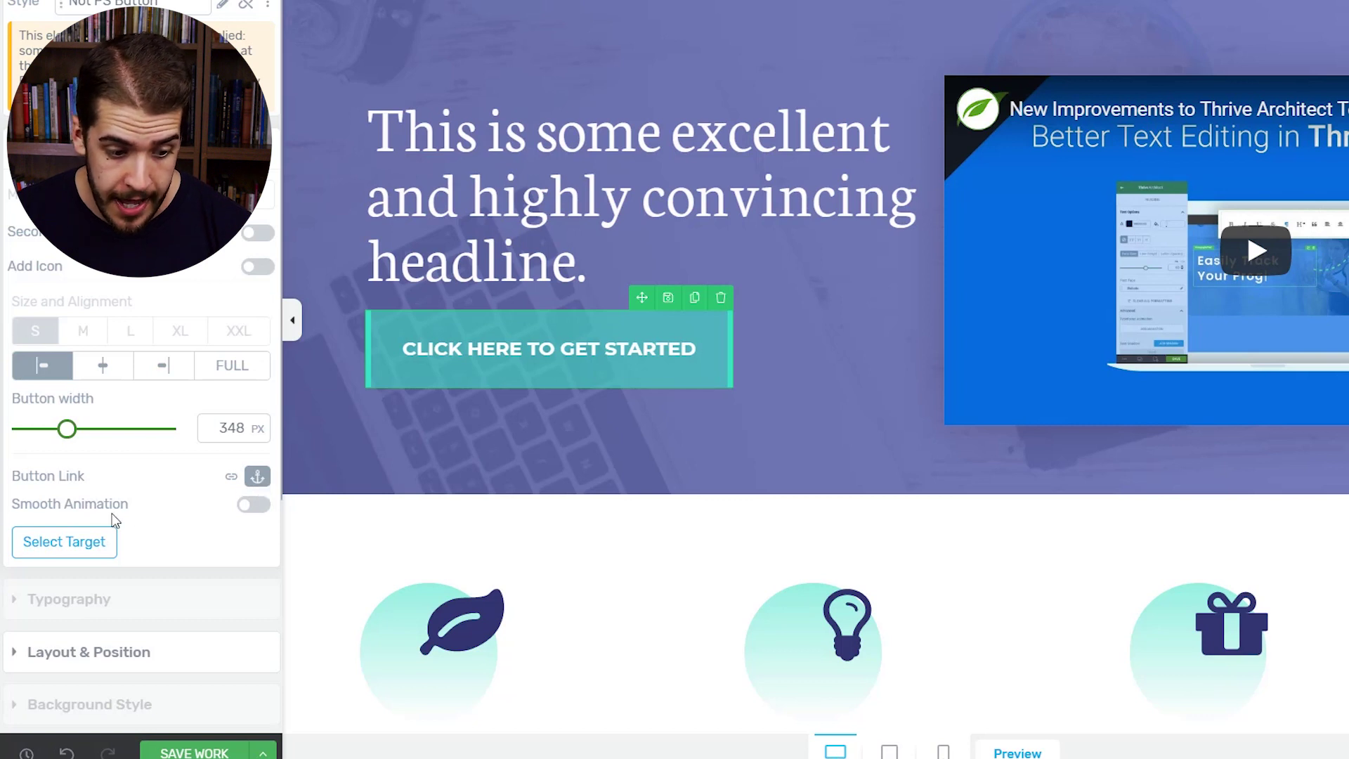
pyautogui.click(250, 506)
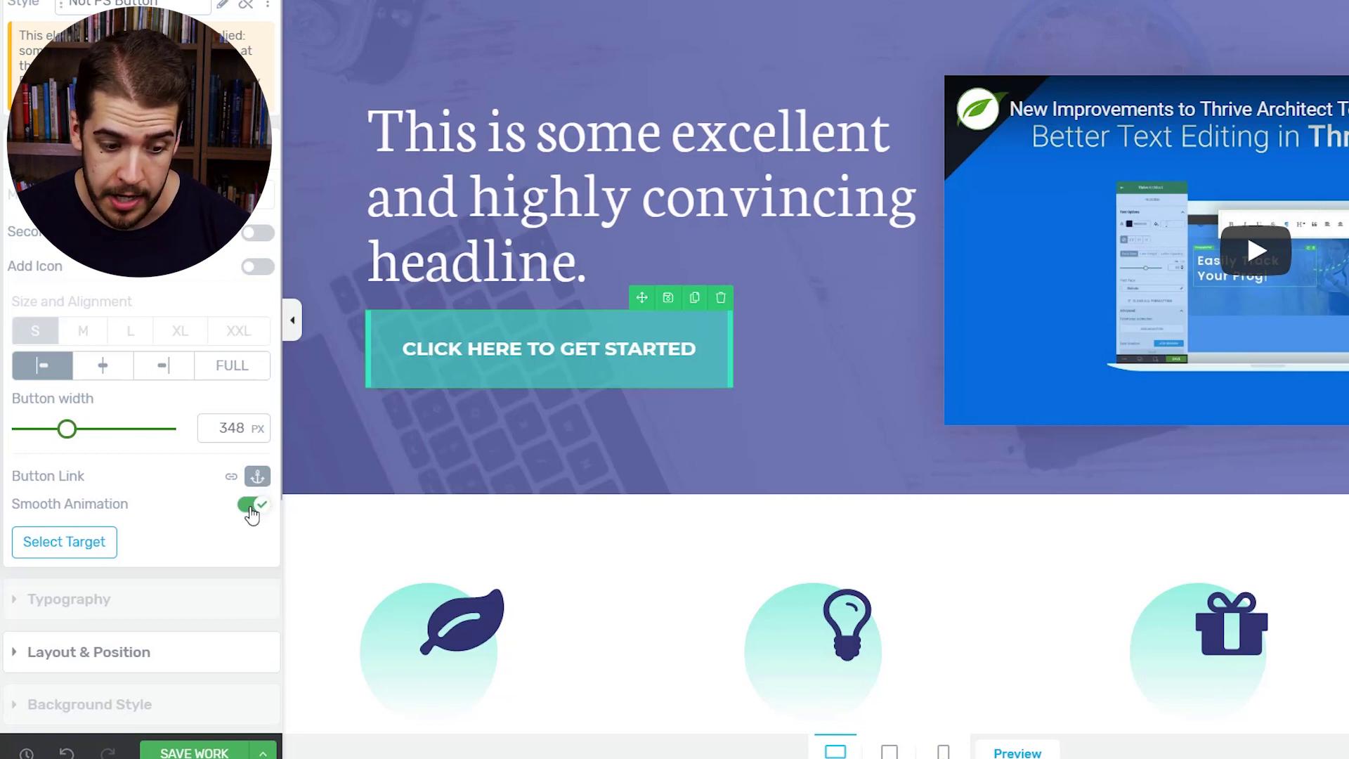
# - Choose the Pricing Table as the button's jump target and add the jumplink
pyautogui.click(93, 544)
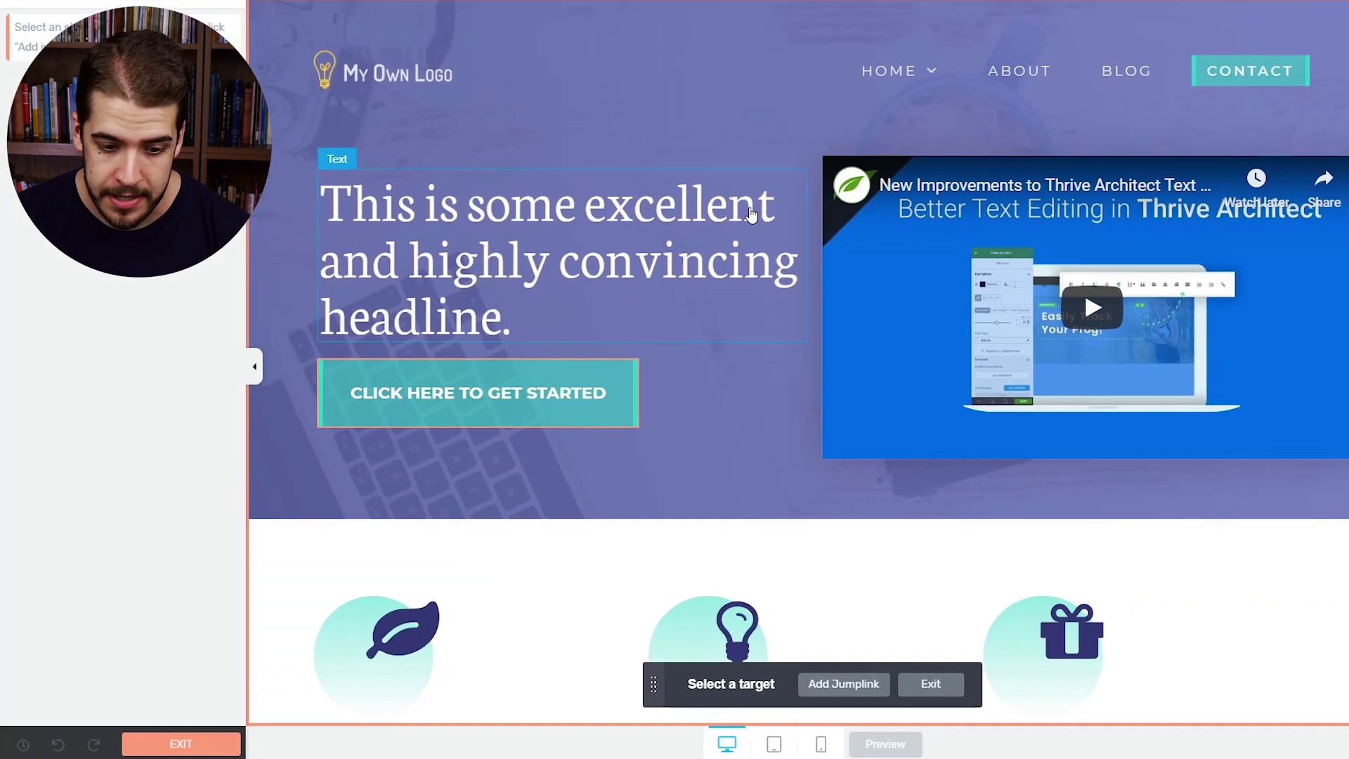
pyautogui.scroll(-10, 438, 283)
pyautogui.scroll(-10, 438, 283)
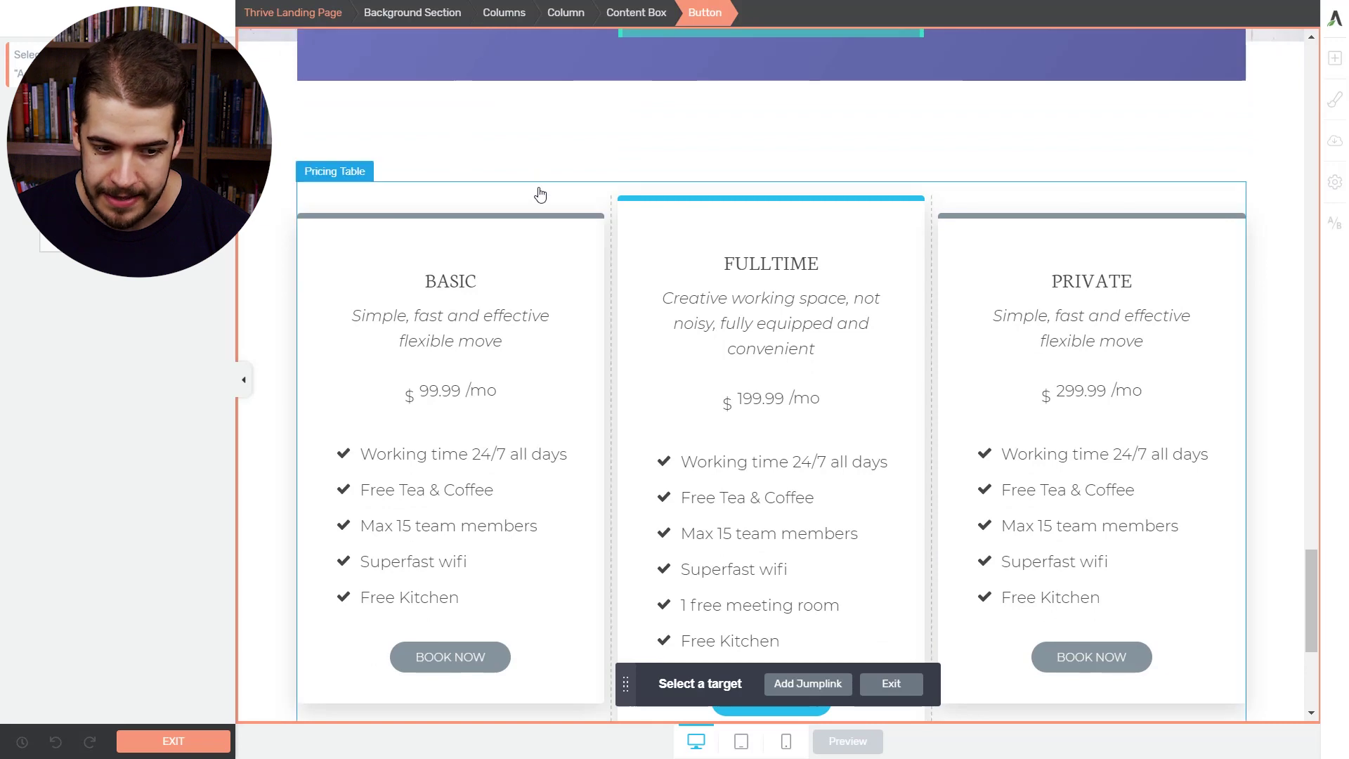
pyautogui.click(540, 194)
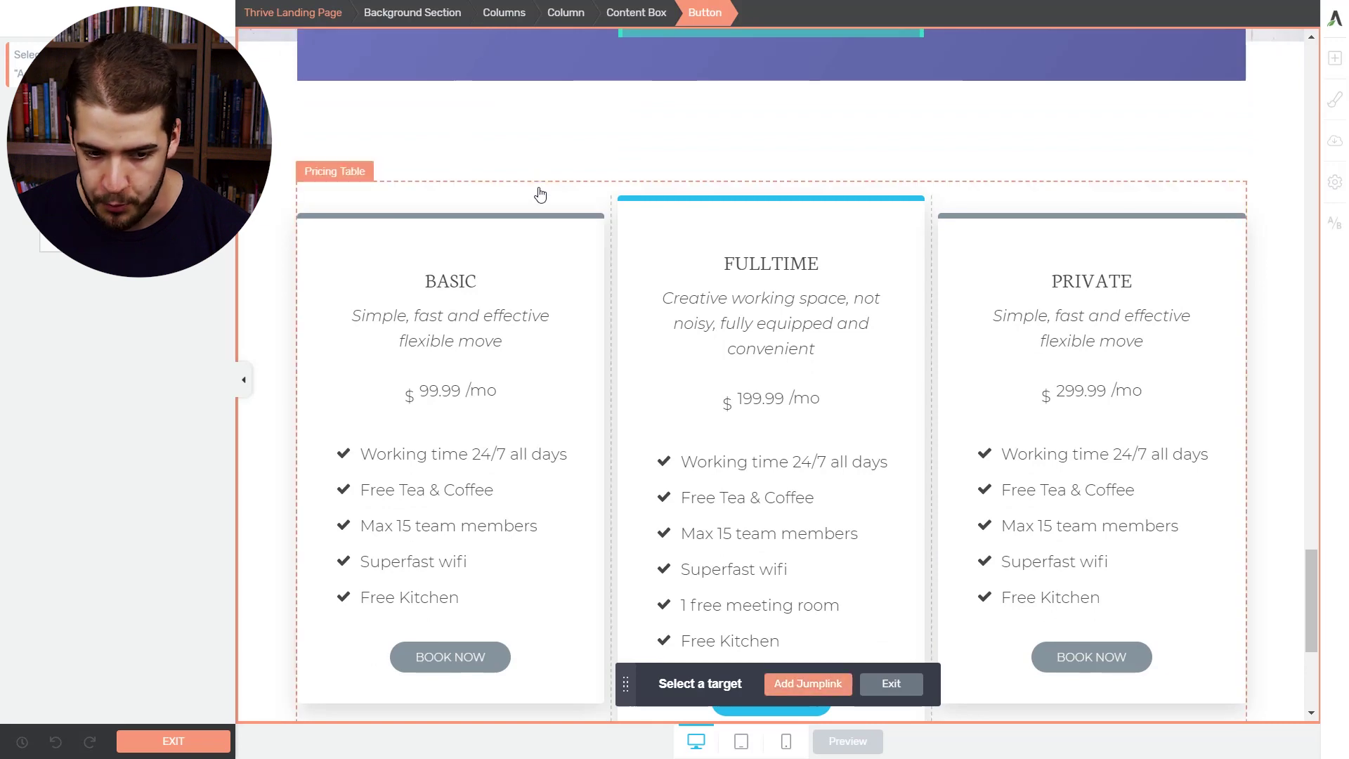
pyautogui.click(824, 685)
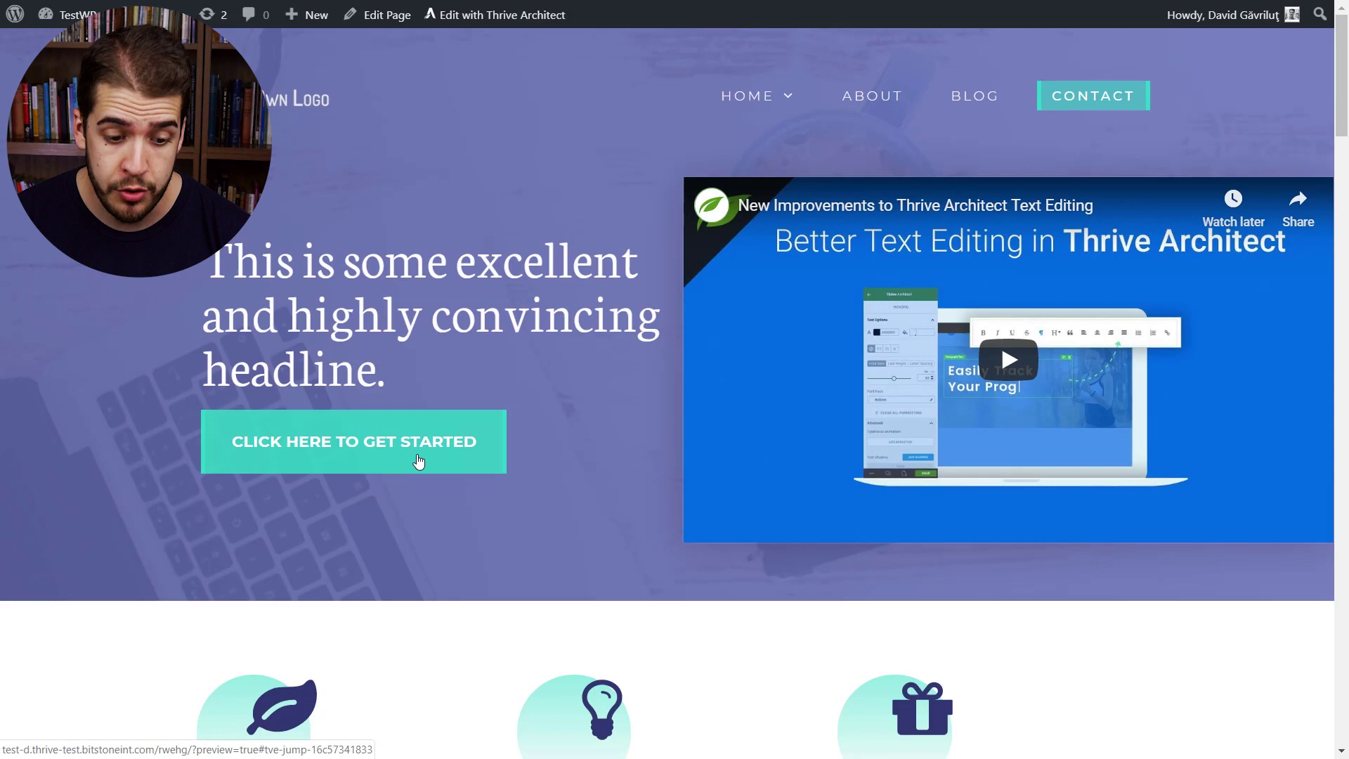
# - In the preview, check the get-started button glides to the pricing table, then scroll back up
pyautogui.click(391, 445)
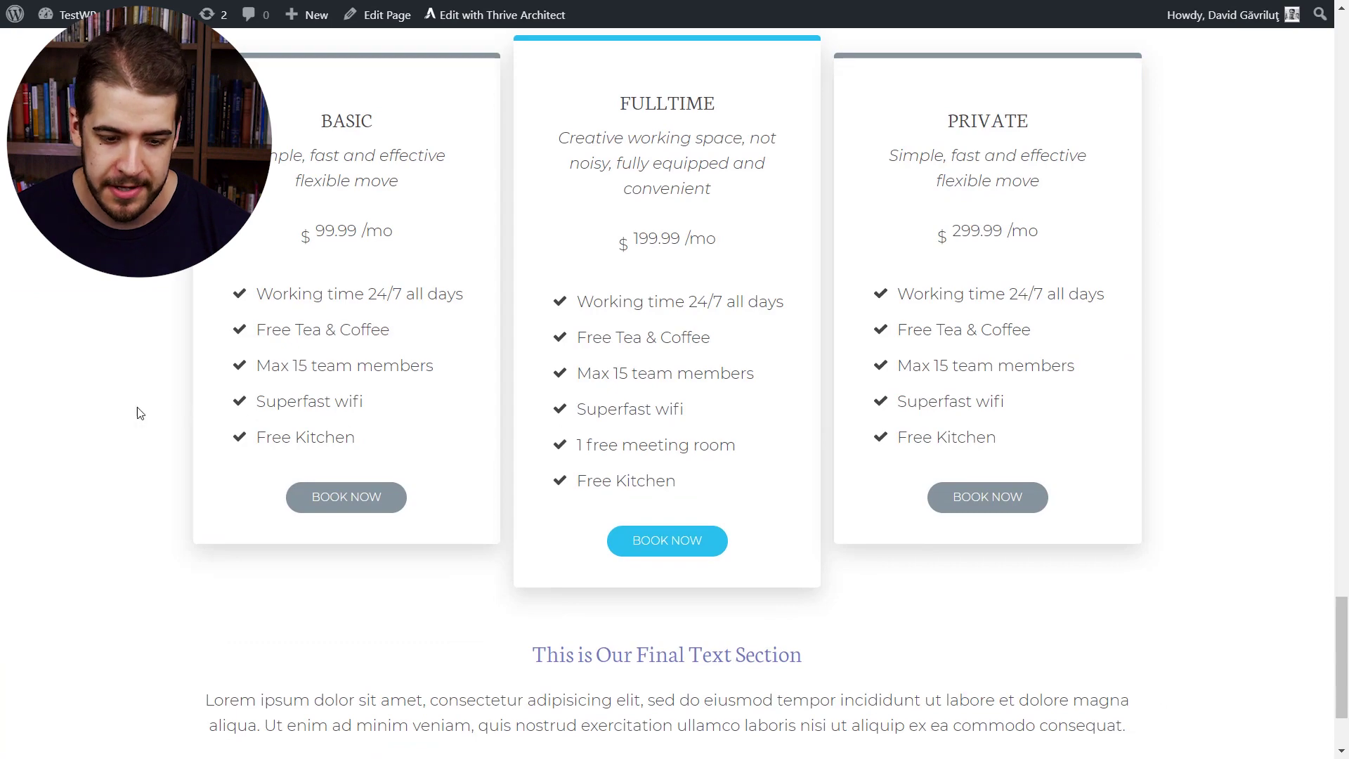
pyautogui.scroll(5, 139, 411)
pyautogui.scroll(-5, 138, 411)
pyautogui.scroll(5, 140, 409)
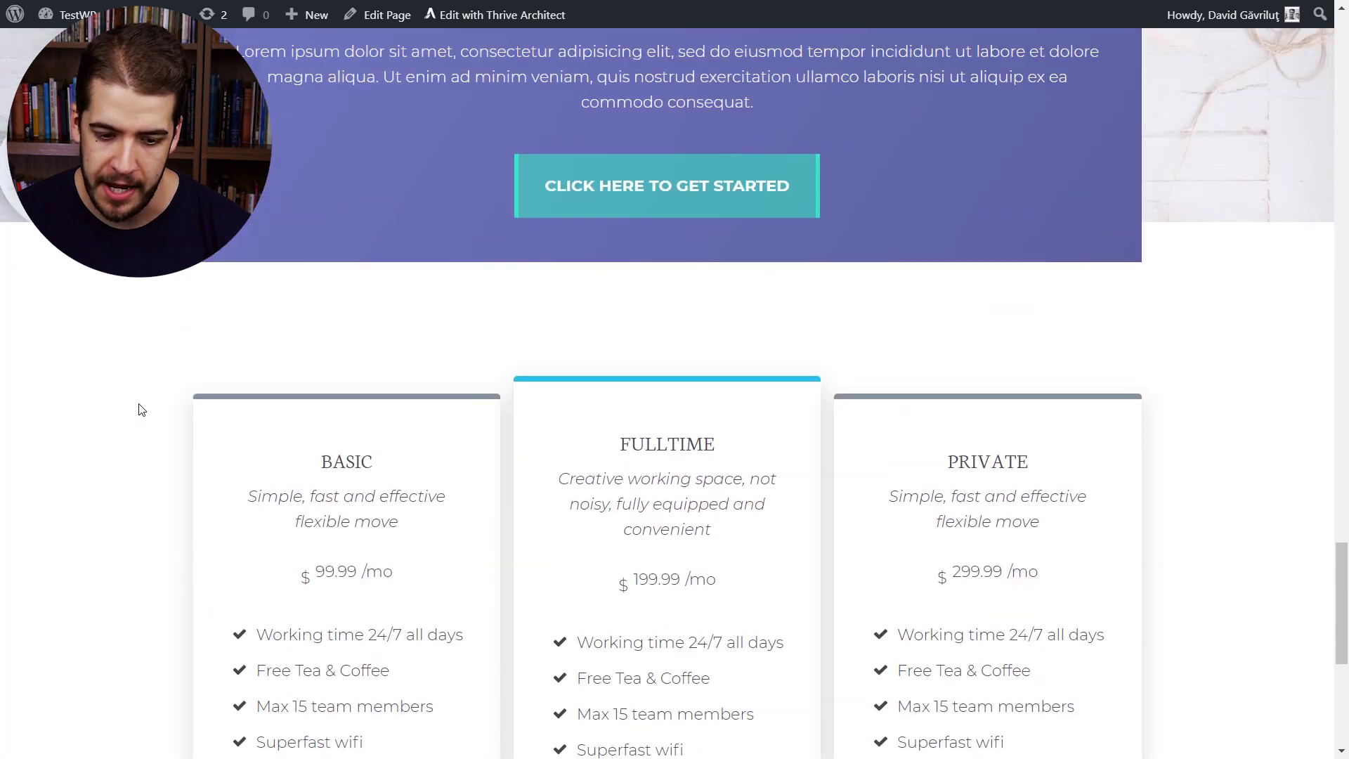
pyautogui.scroll(10, 140, 408)
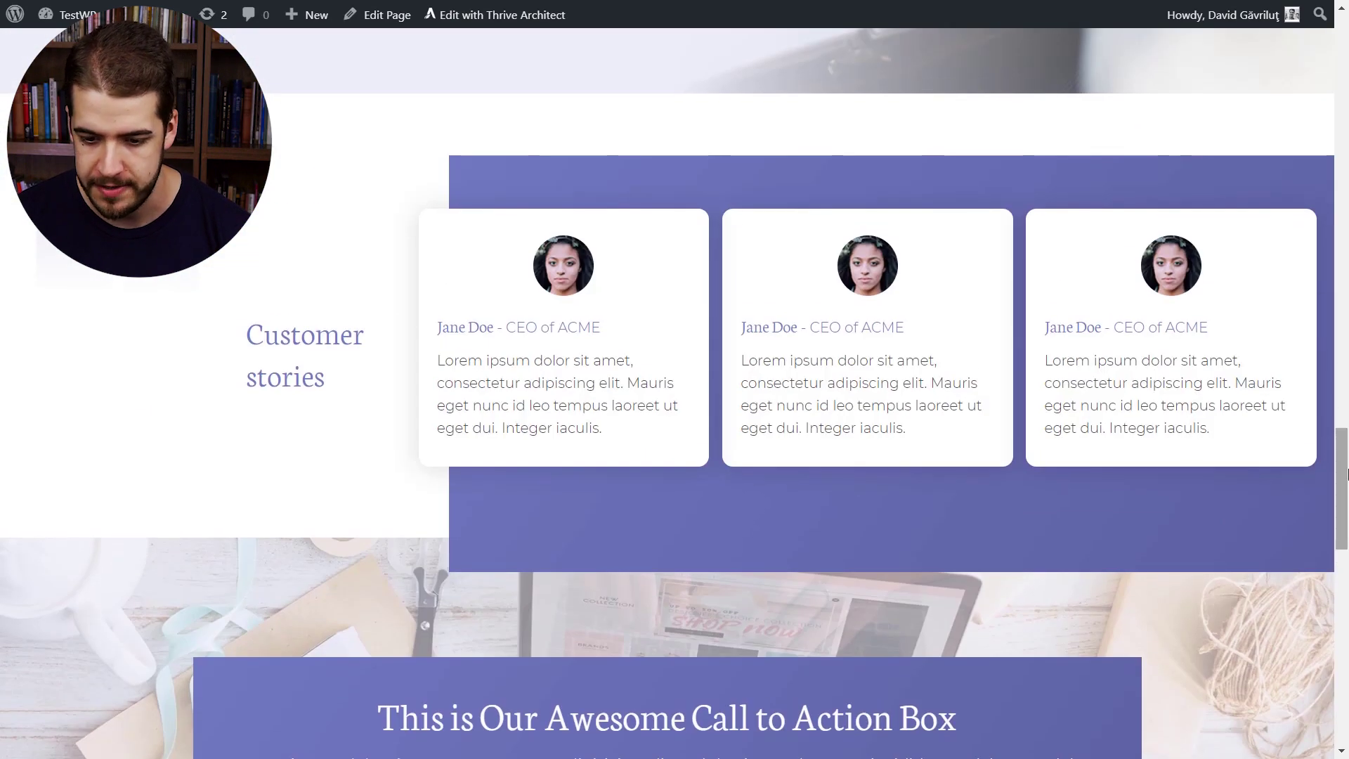
pyautogui.moveTo(1346, 475); pyautogui.dragTo(1324, 21)
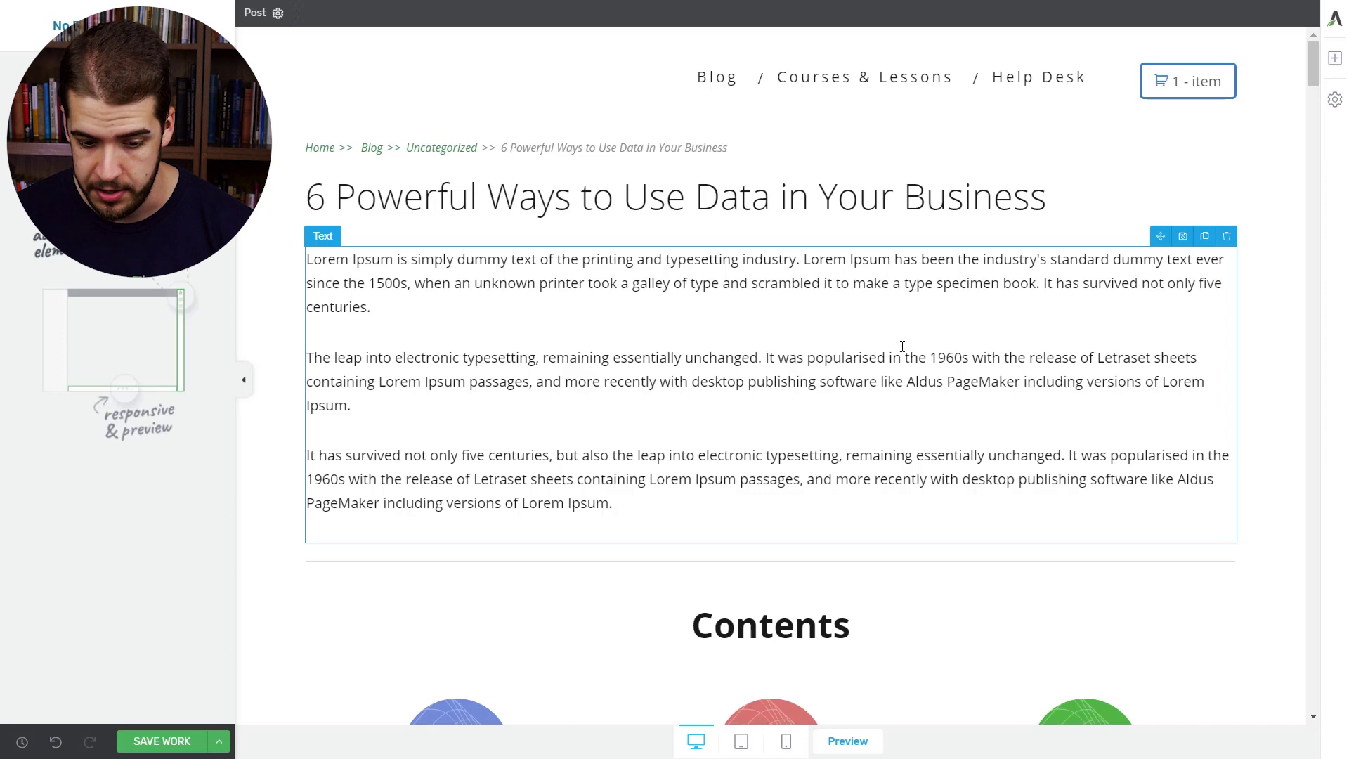
pyautogui.scroll(-9, 902, 346)
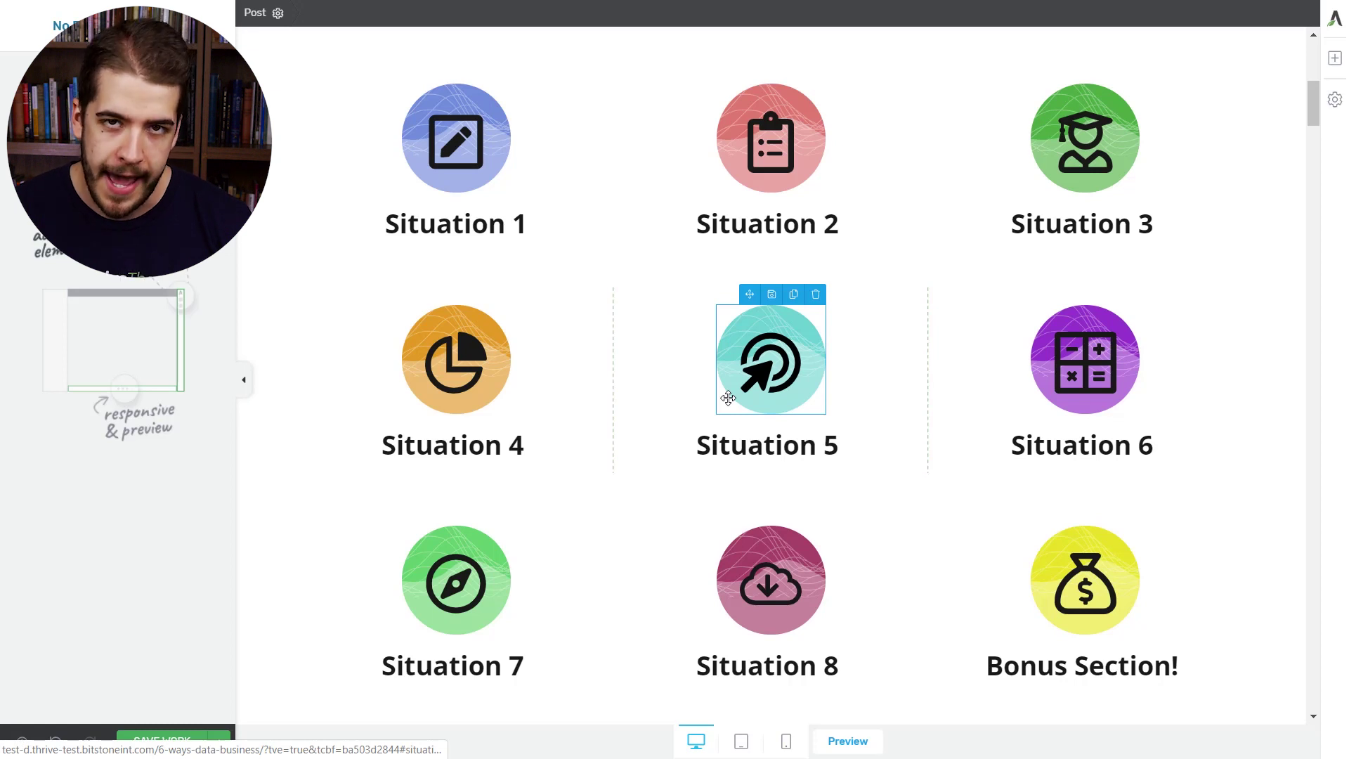
# - Select the Situation 5 content box and show its current target, the Situation 5 heading
pyautogui.click(724, 360)
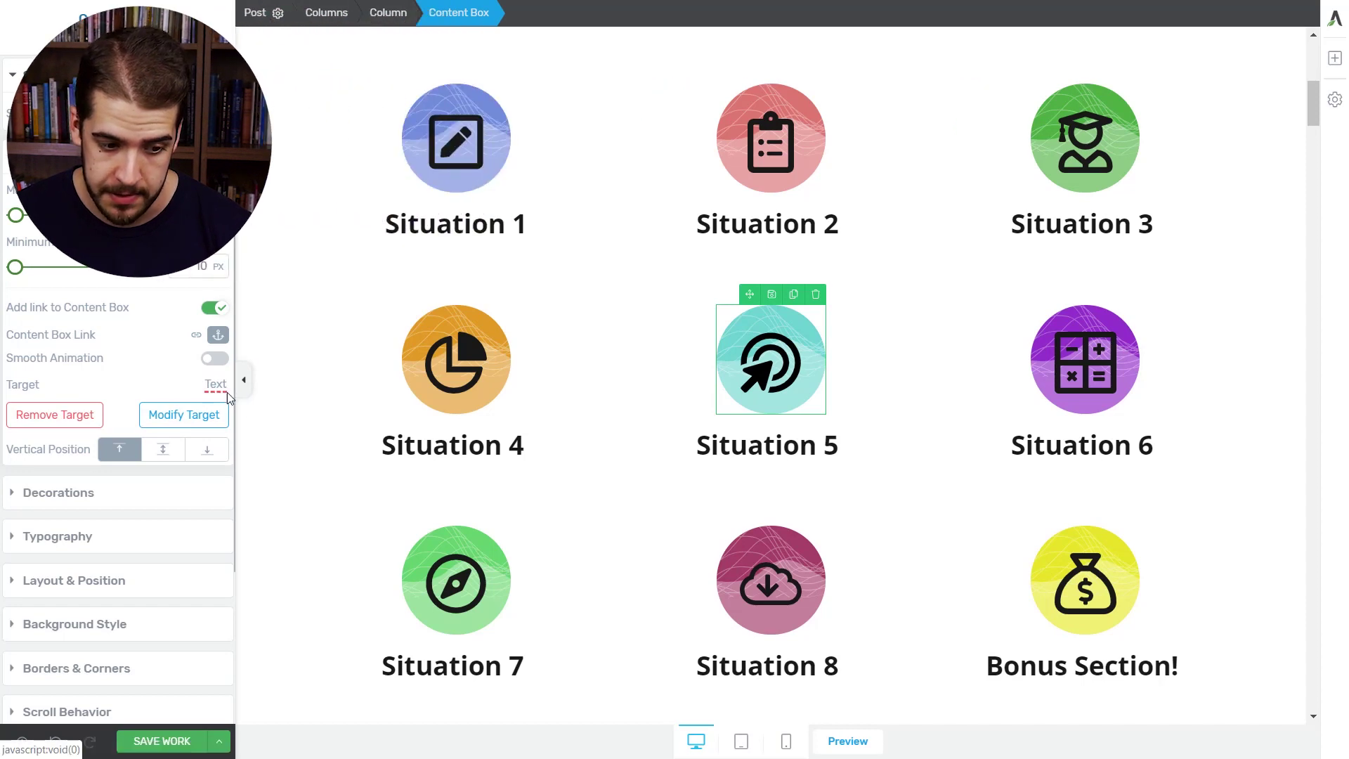
pyautogui.click(214, 391)
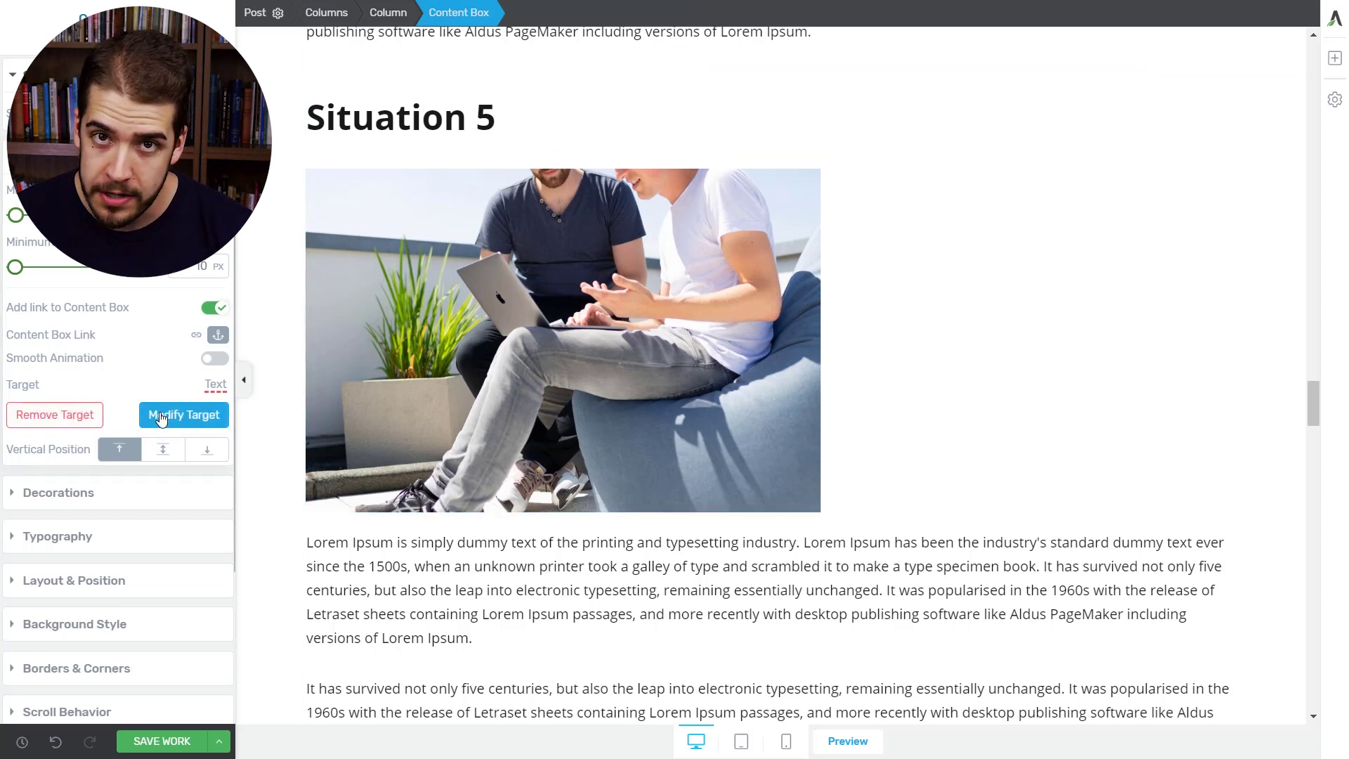
# - Enter Modify Target for the Situation 5 box, then exit, keeping its existing jump link
pyautogui.click(161, 418)
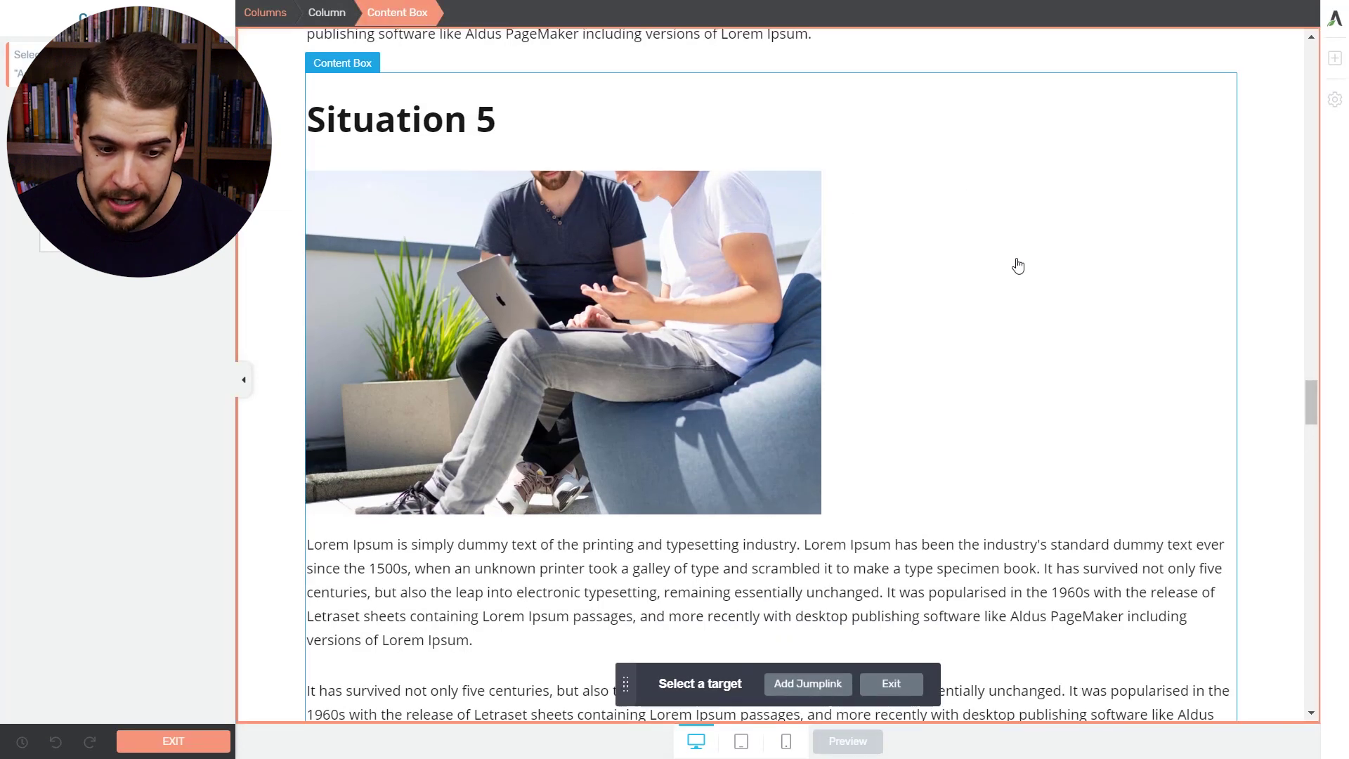
pyautogui.scroll(-6, 1016, 264)
pyautogui.scroll(3, 752, 253)
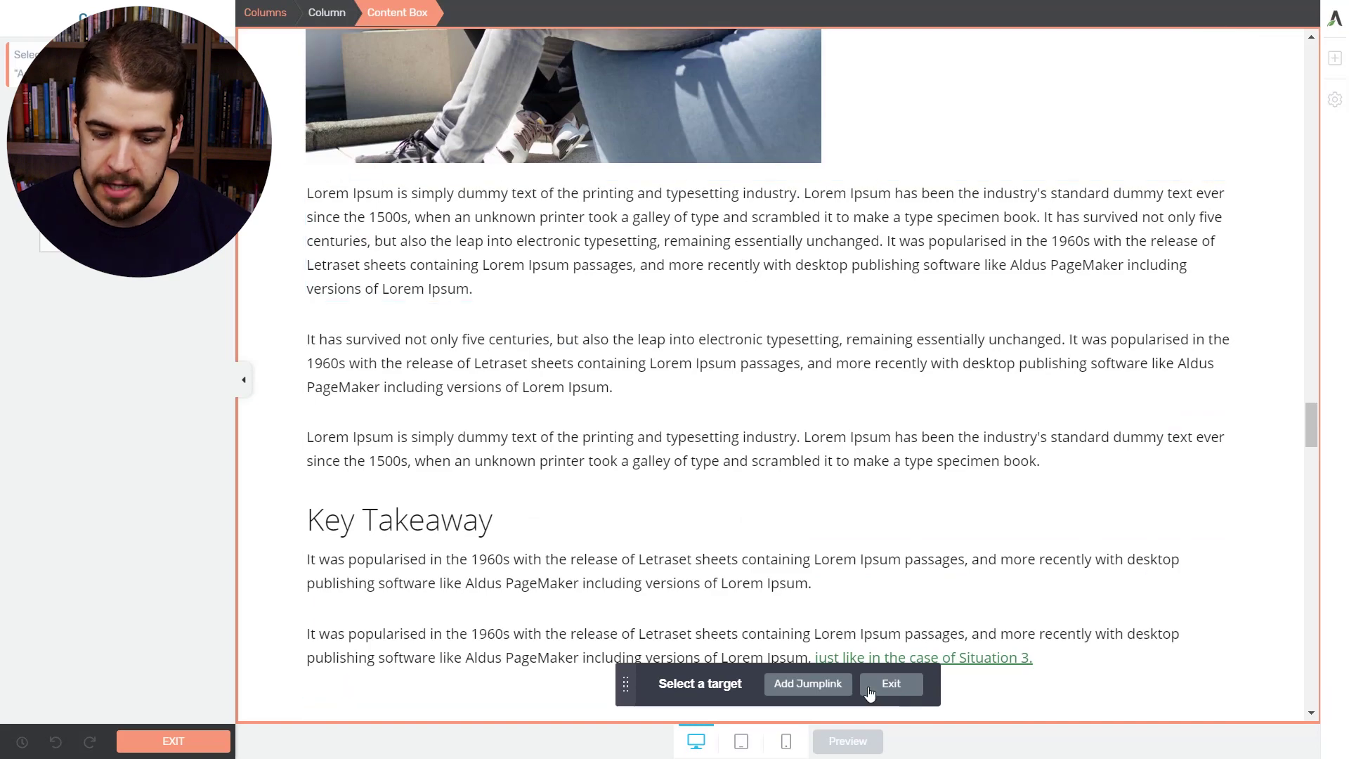
pyautogui.click(924, 499)
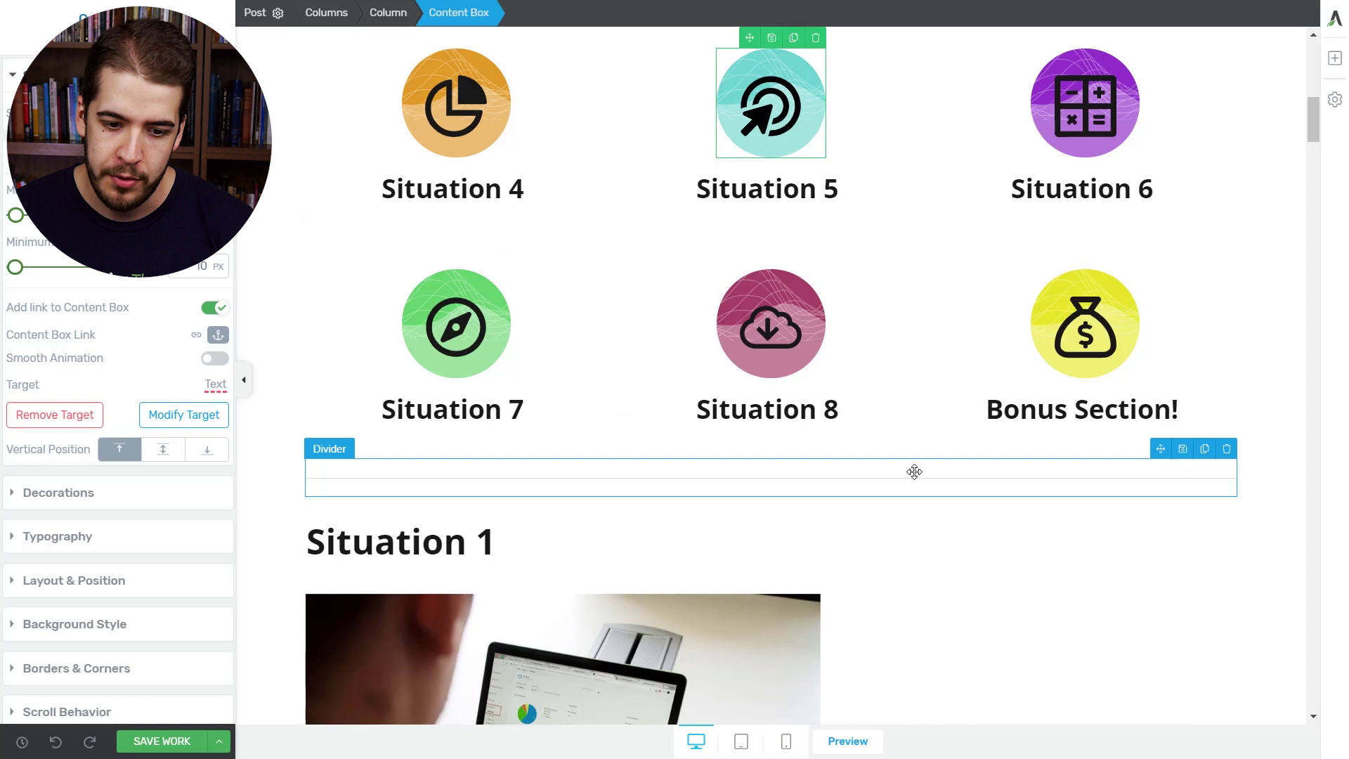
pyautogui.scroll(3, 1264, 447)
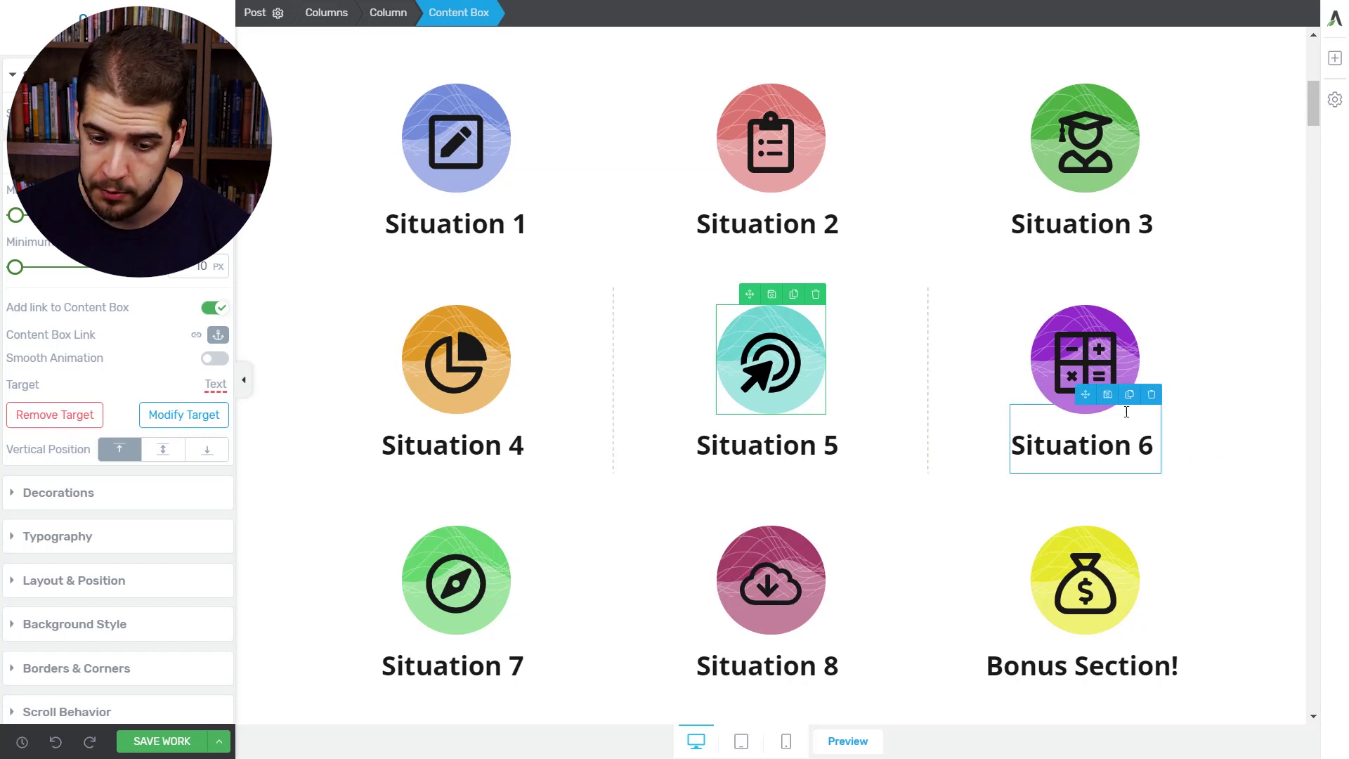
# - Enable the Content Box link on the Situation 6 box and set it to an on-page anchor jump
pyautogui.click(1087, 406)
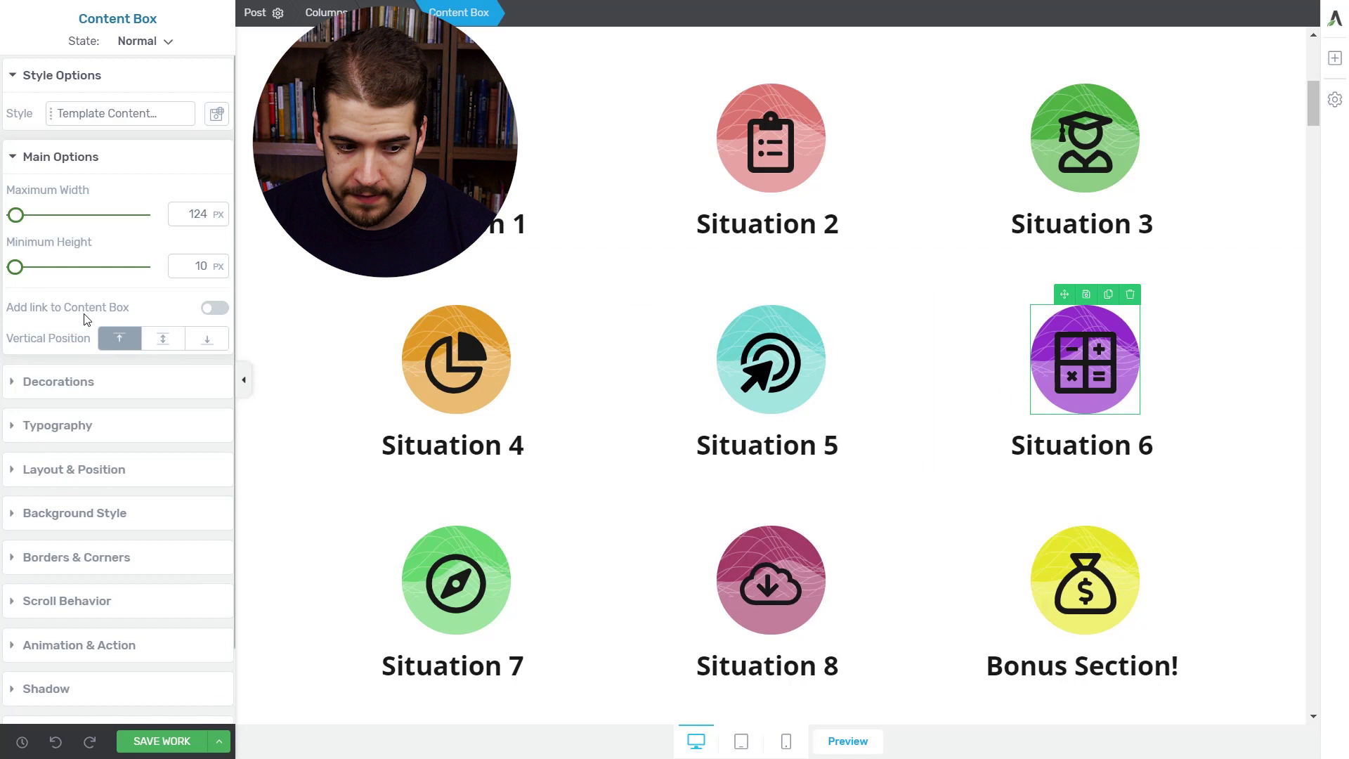
pyautogui.click(214, 309)
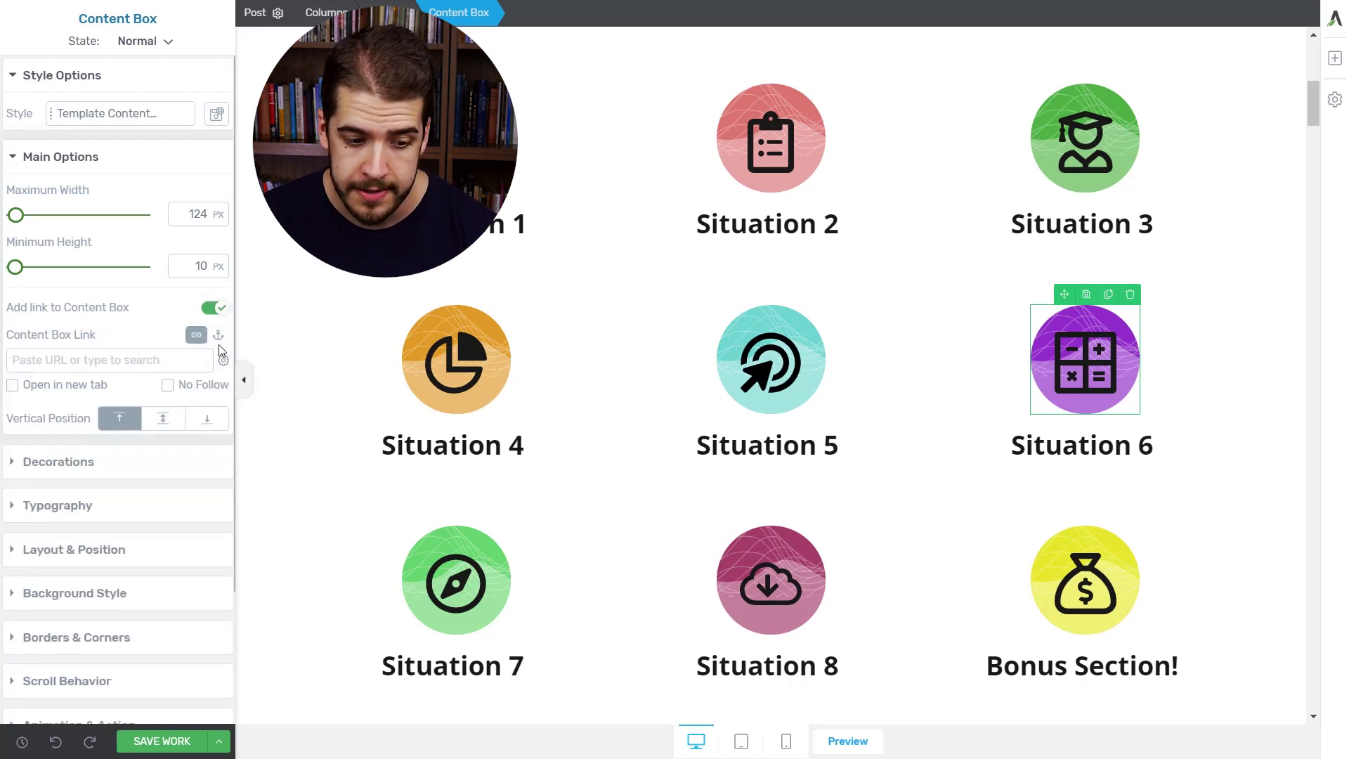
pyautogui.click(218, 336)
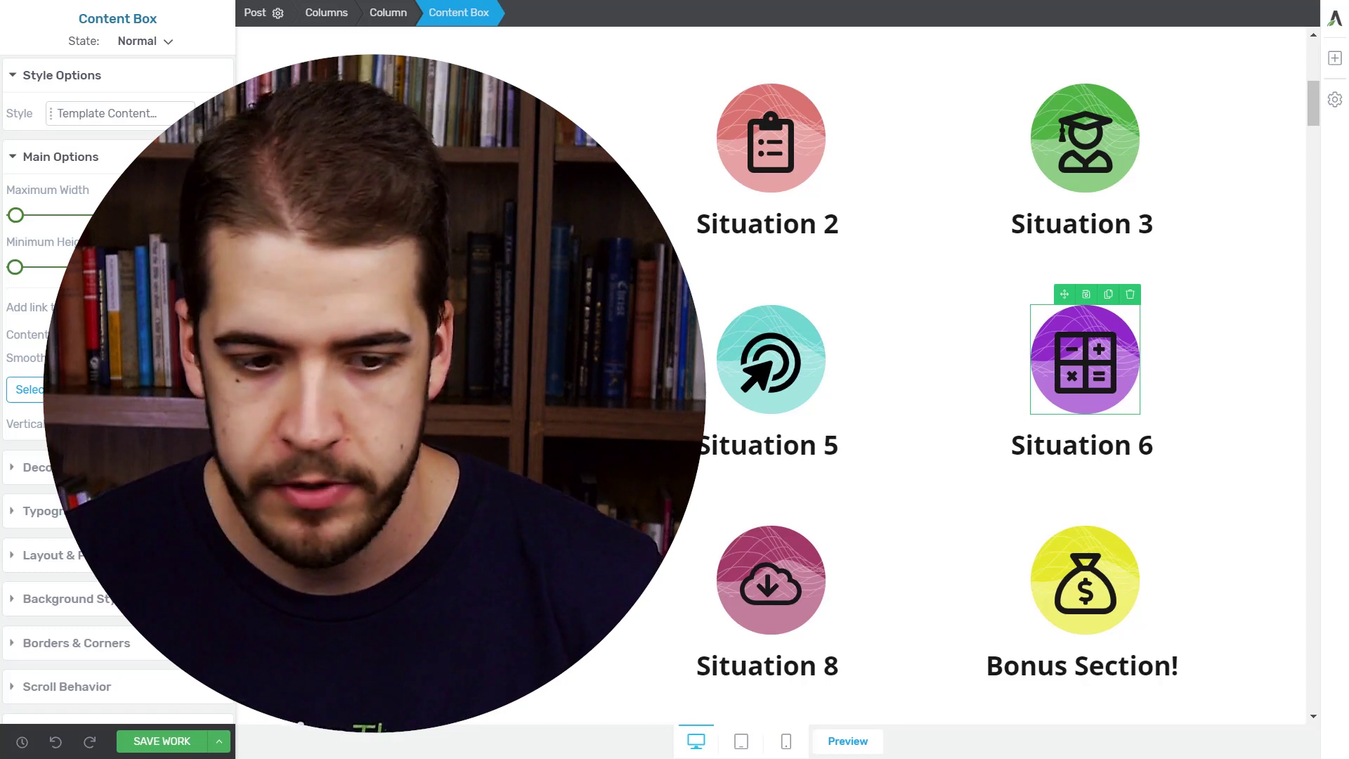
pyautogui.scroll(5, 773, 393)
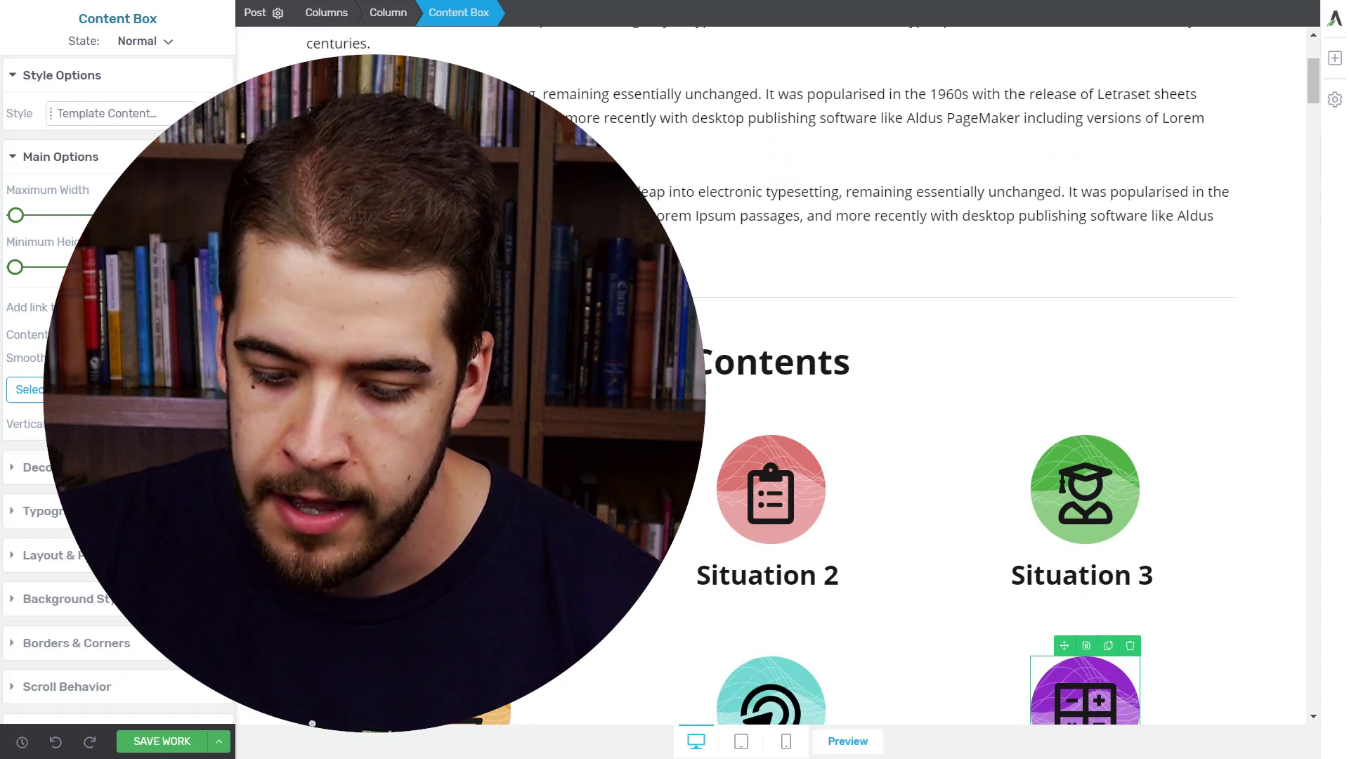